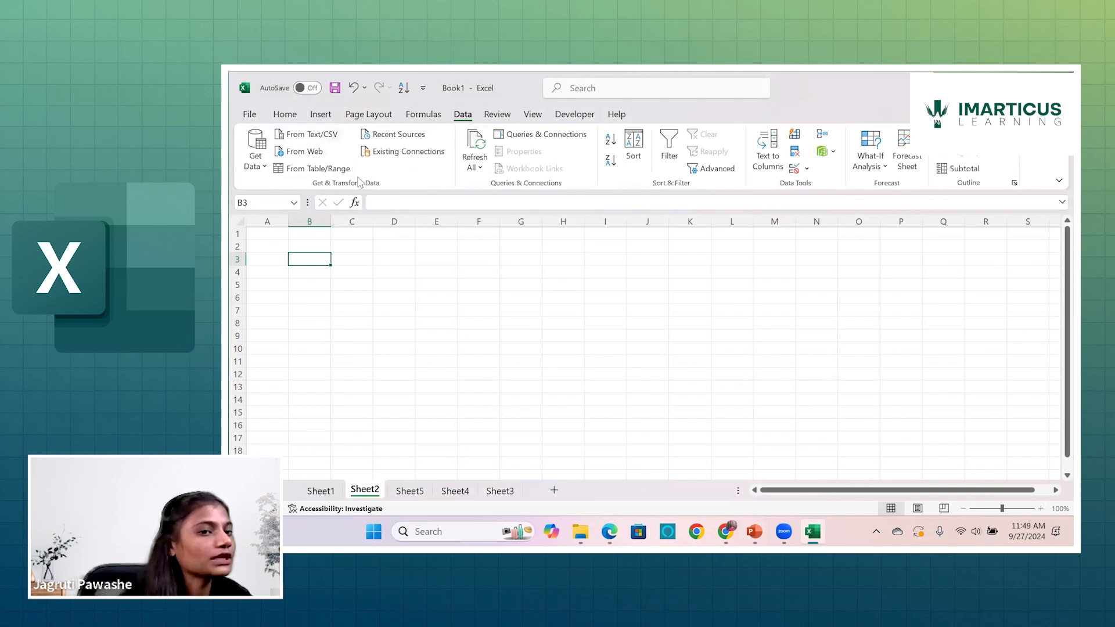
# Import the PracticeData workbook from the Downloads folder as an Excel workbook data source.
pyautogui.click(257, 166)
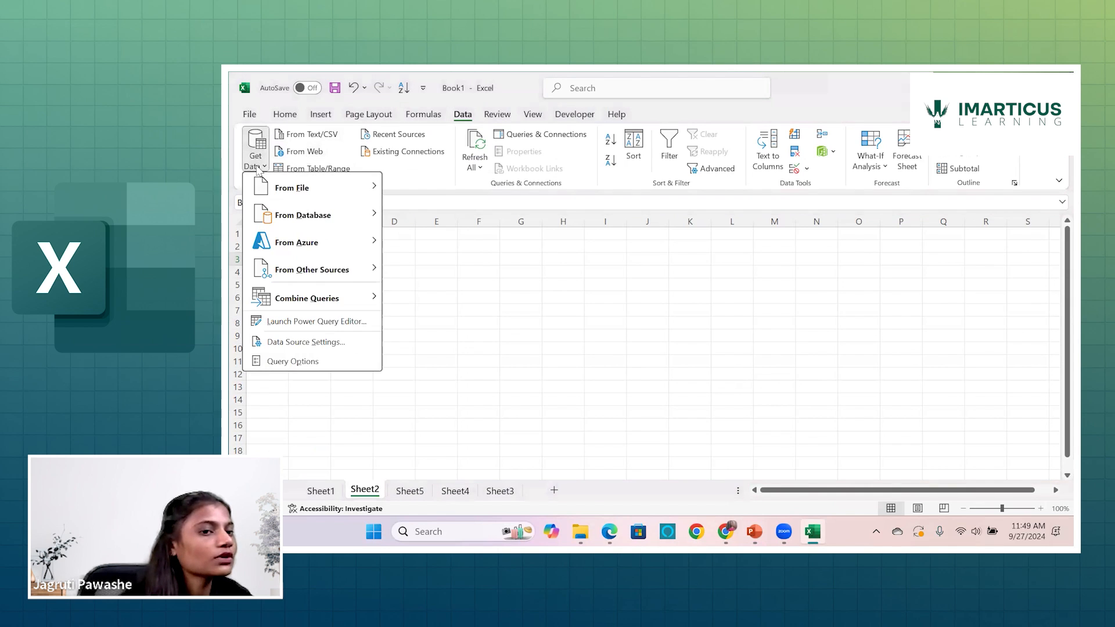
pyautogui.moveTo(285, 194)
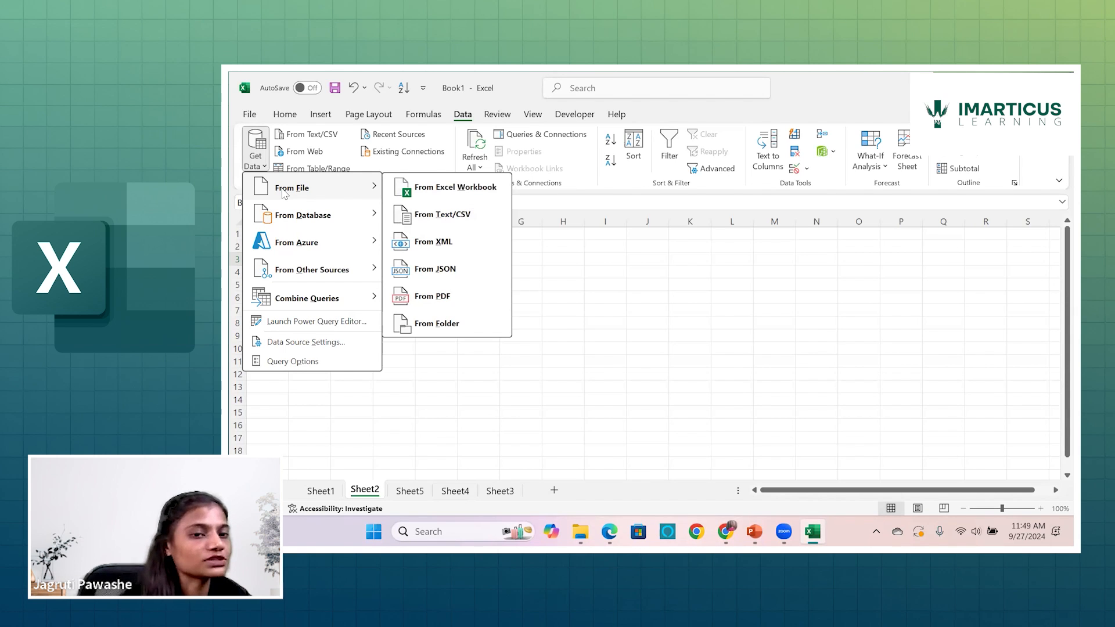
pyautogui.moveTo(292, 213)
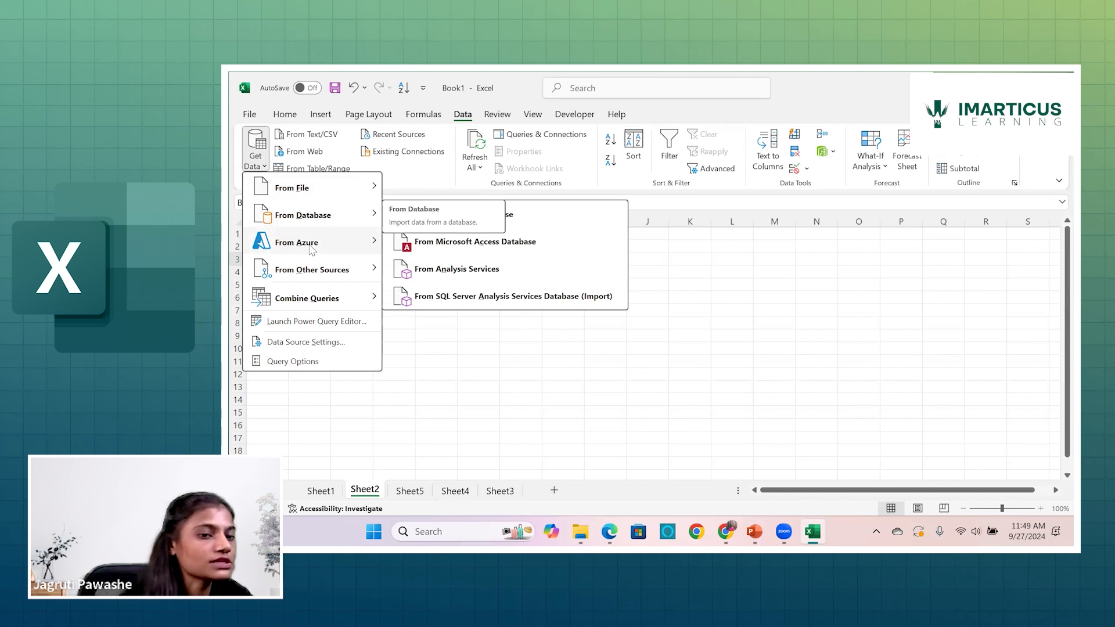
pyautogui.moveTo(309, 272)
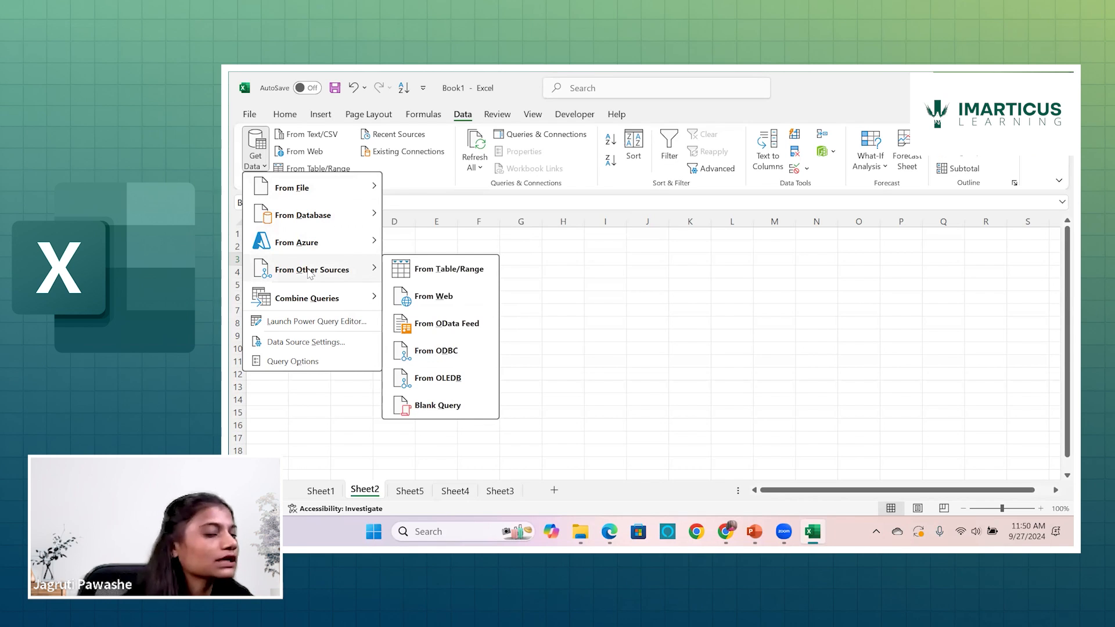
pyautogui.moveTo(308, 301)
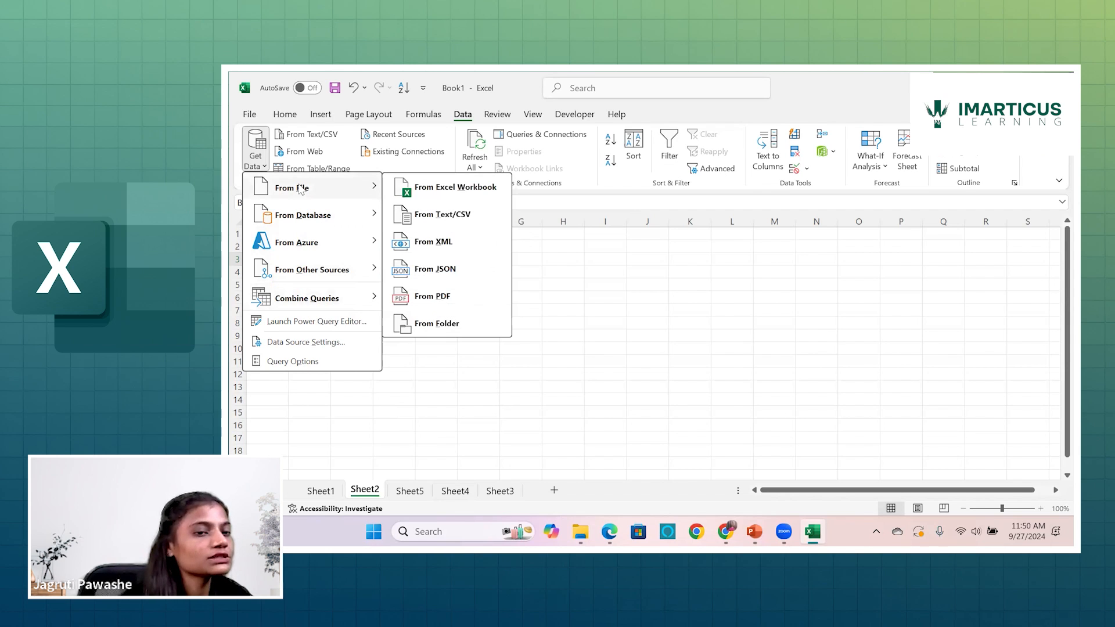
pyautogui.click(419, 190)
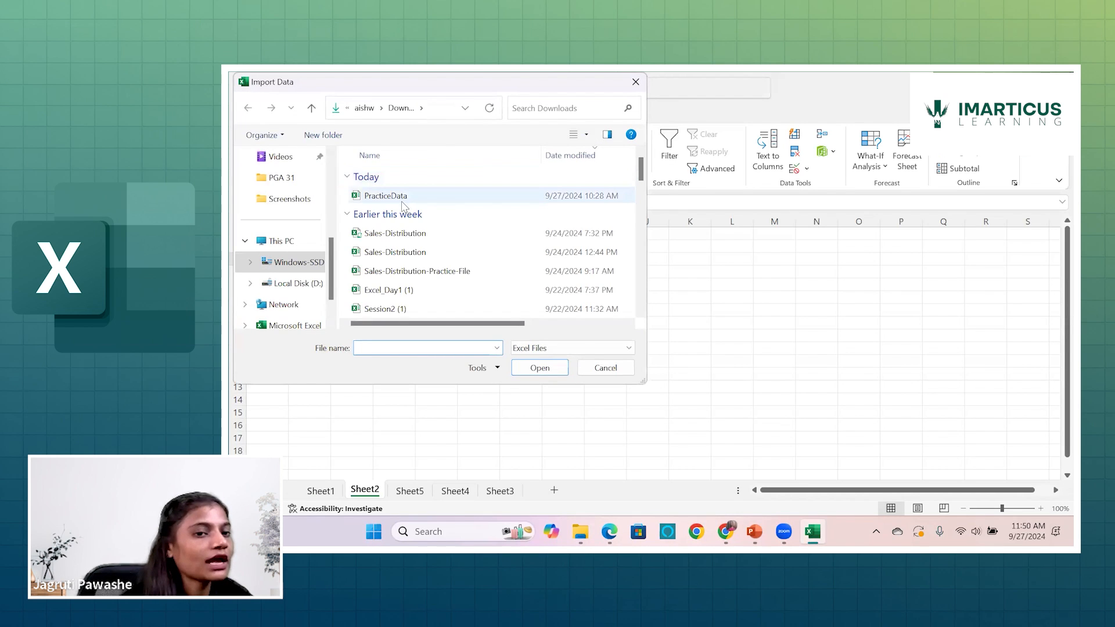
pyautogui.click(403, 200)
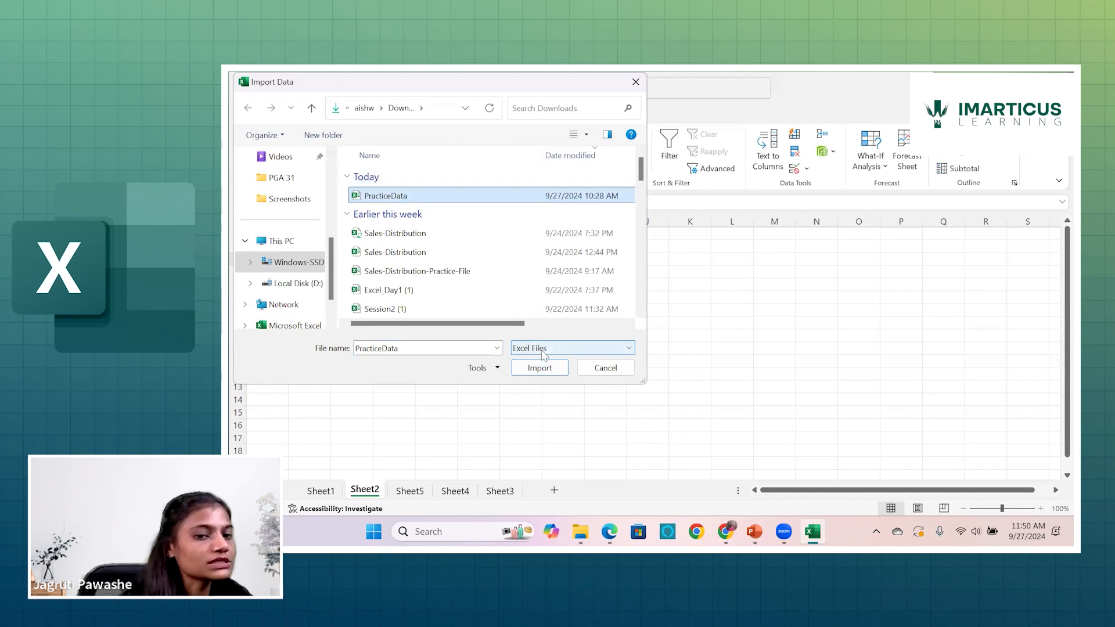
pyautogui.click(549, 367)
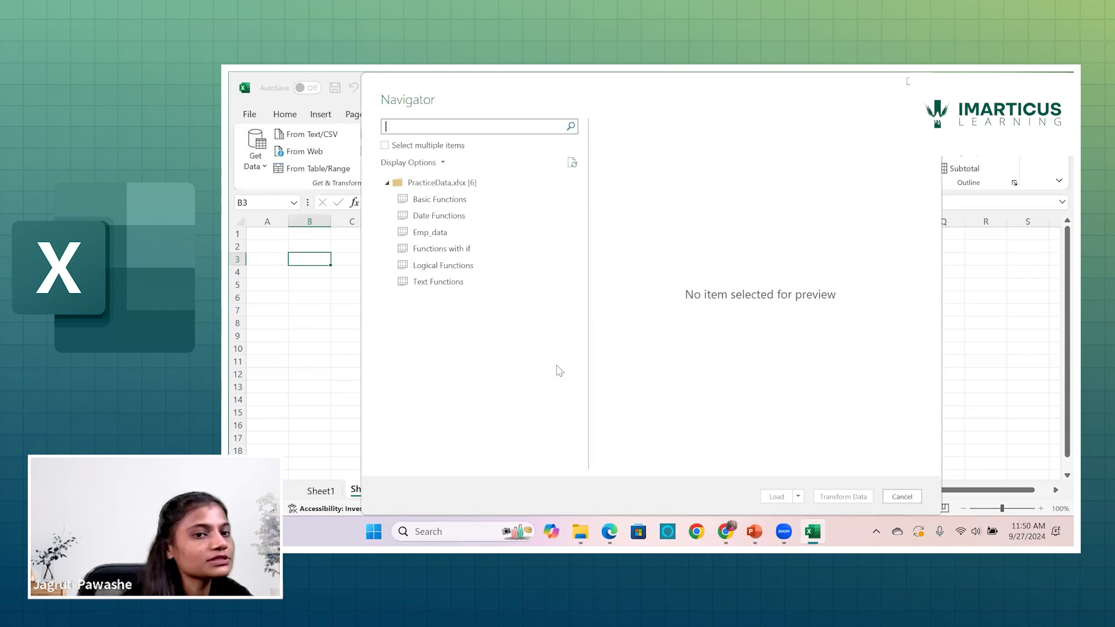
# Enable selection of multiple items for the import and select the Basic Functions sheet.
pyautogui.click(385, 146)
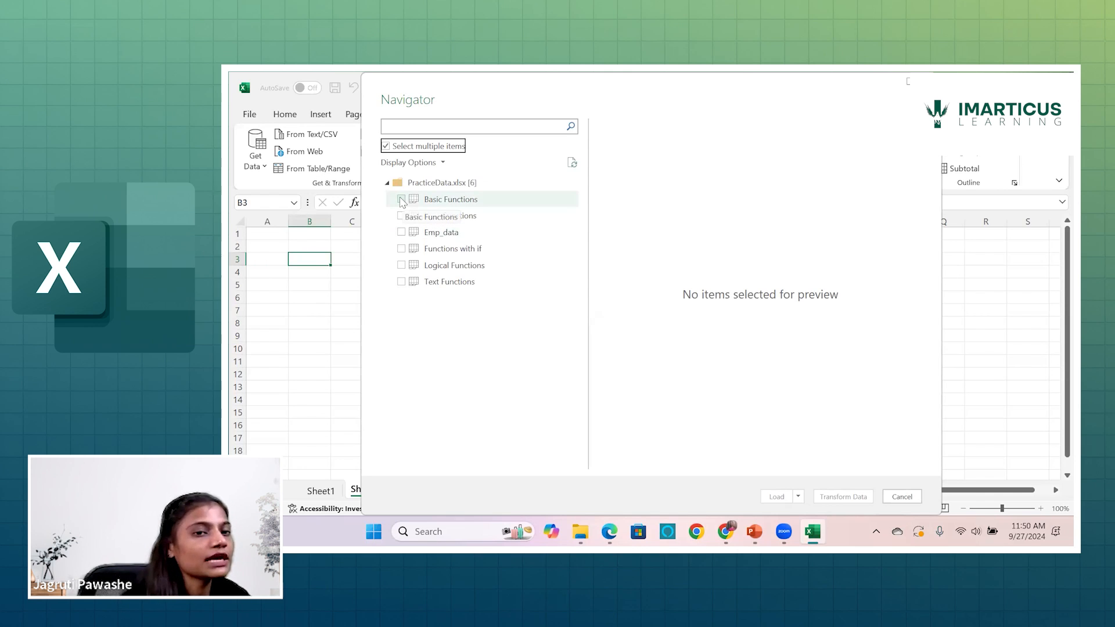
pyautogui.click(385, 146)
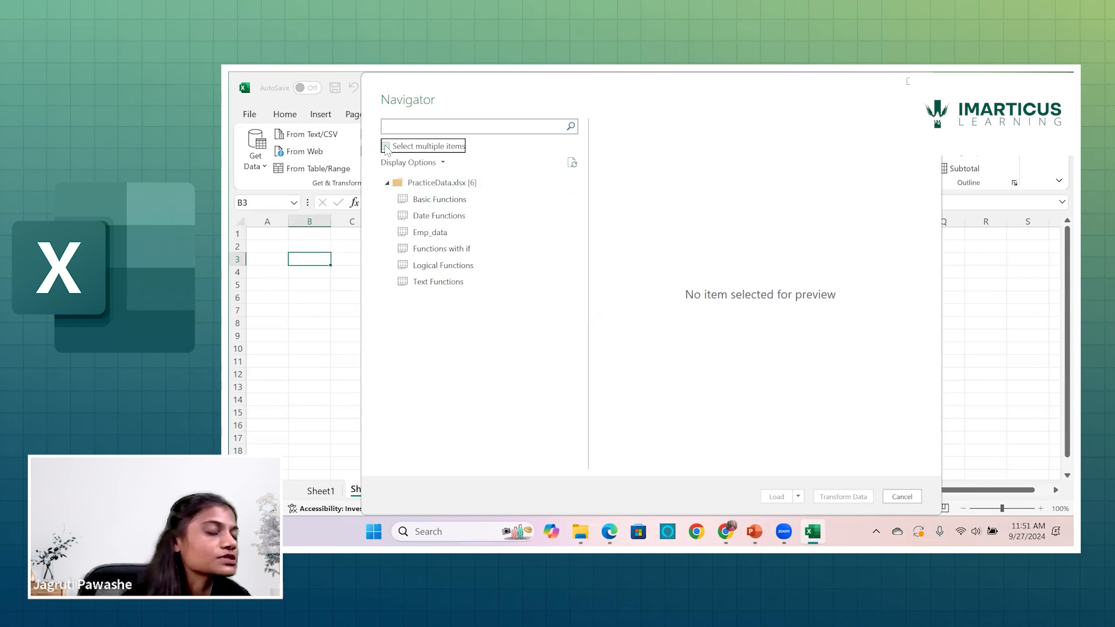
pyautogui.click(386, 146)
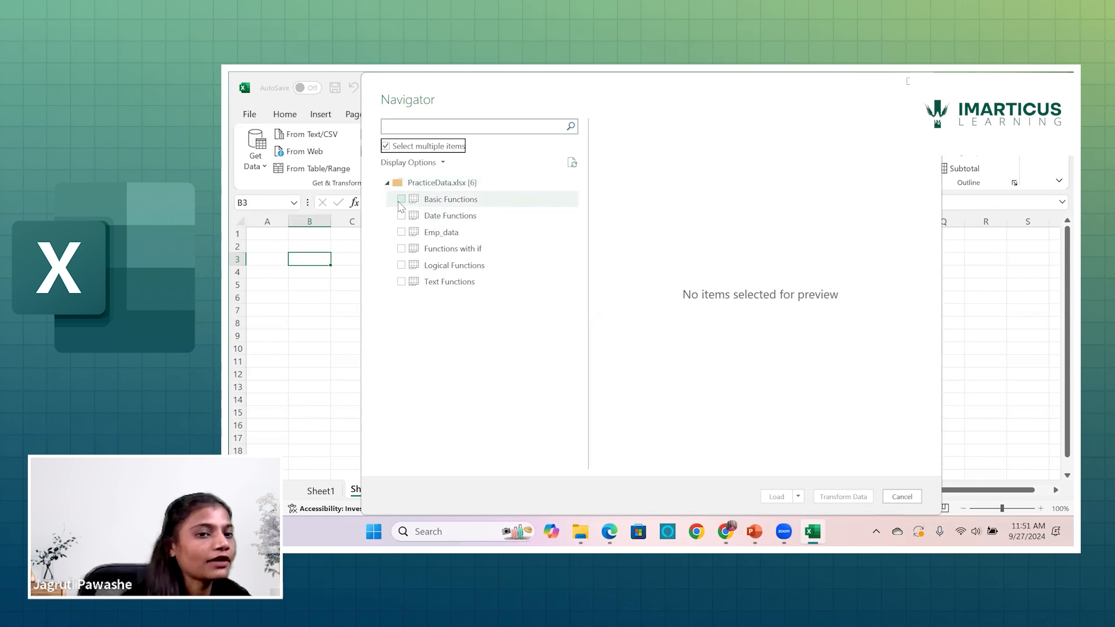
pyautogui.click(401, 199)
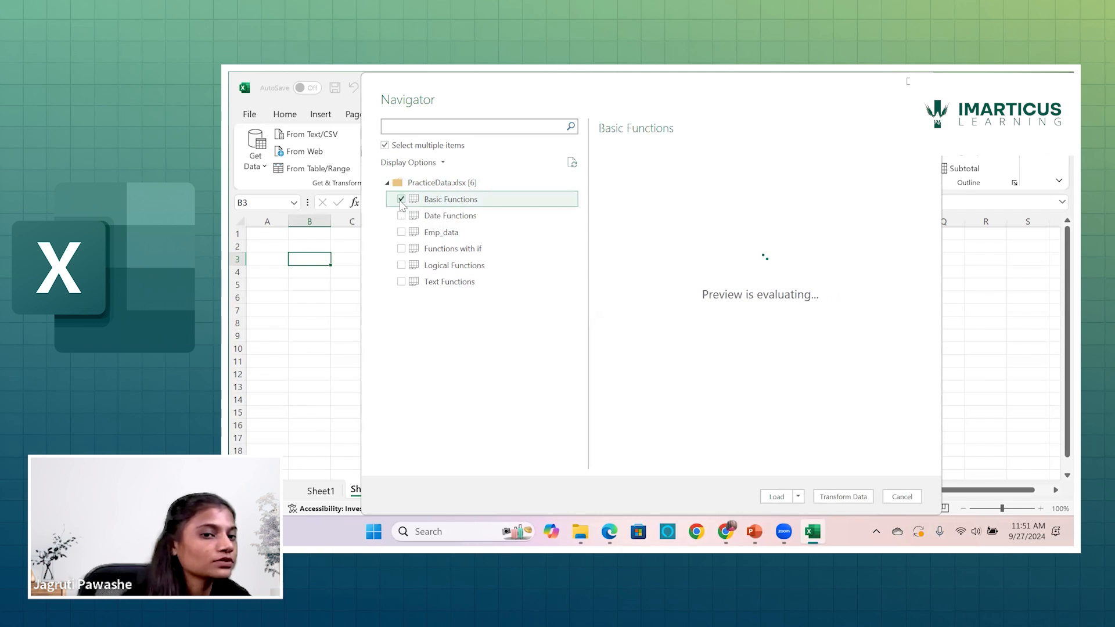
# Add the Date Functions, Emp_data, Functions with if, Logical Functions and Text Functions sheets to the import selection.
pyautogui.click(402, 216)
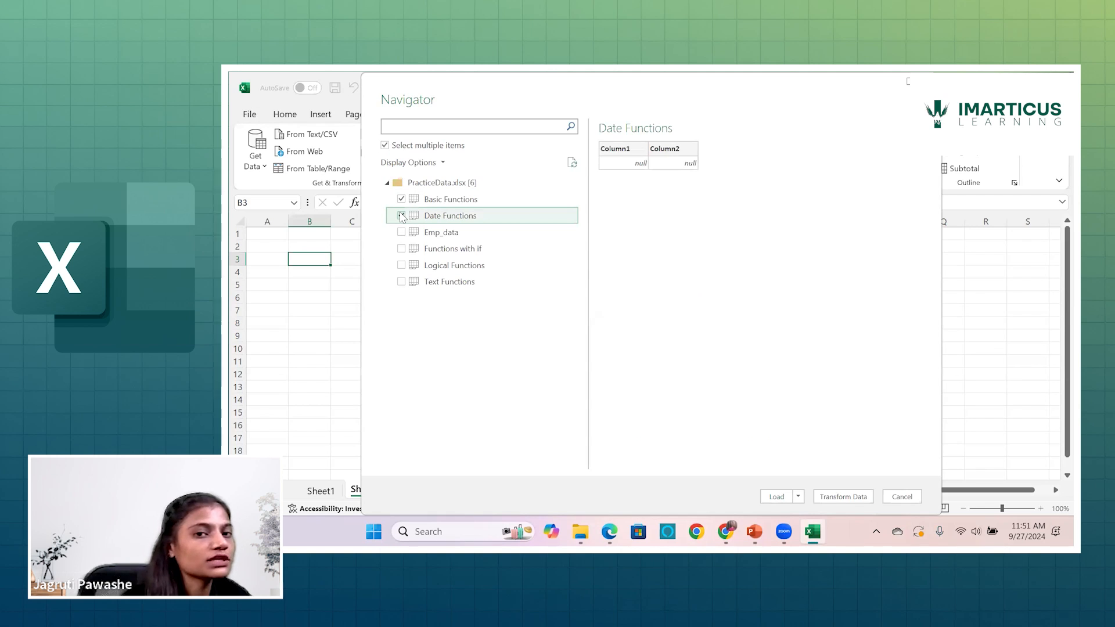
pyautogui.click(401, 233)
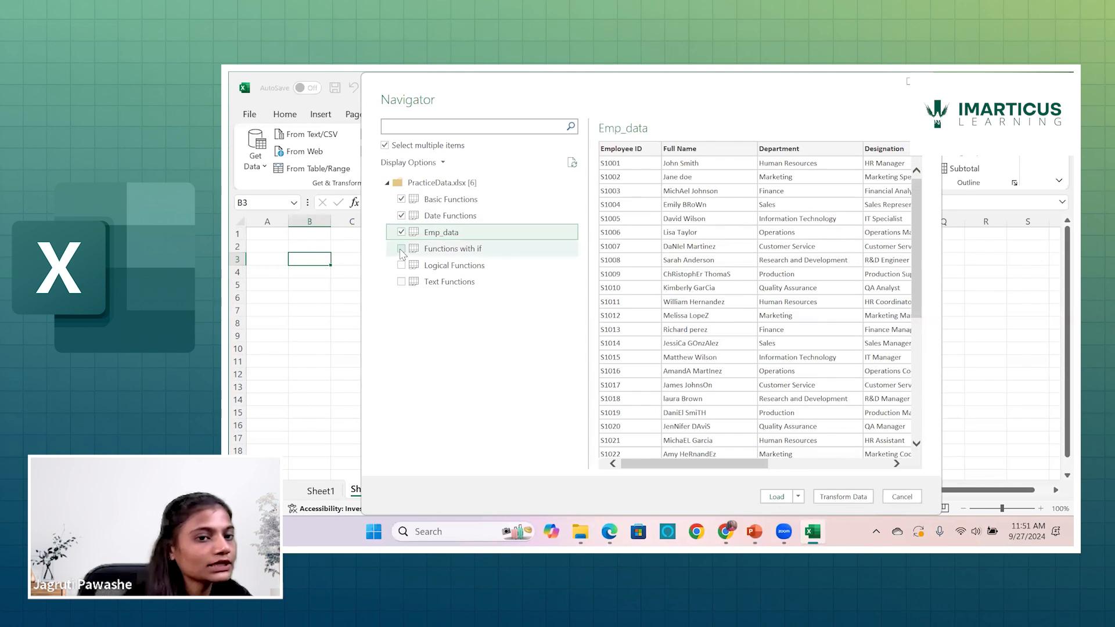
pyautogui.click(401, 249)
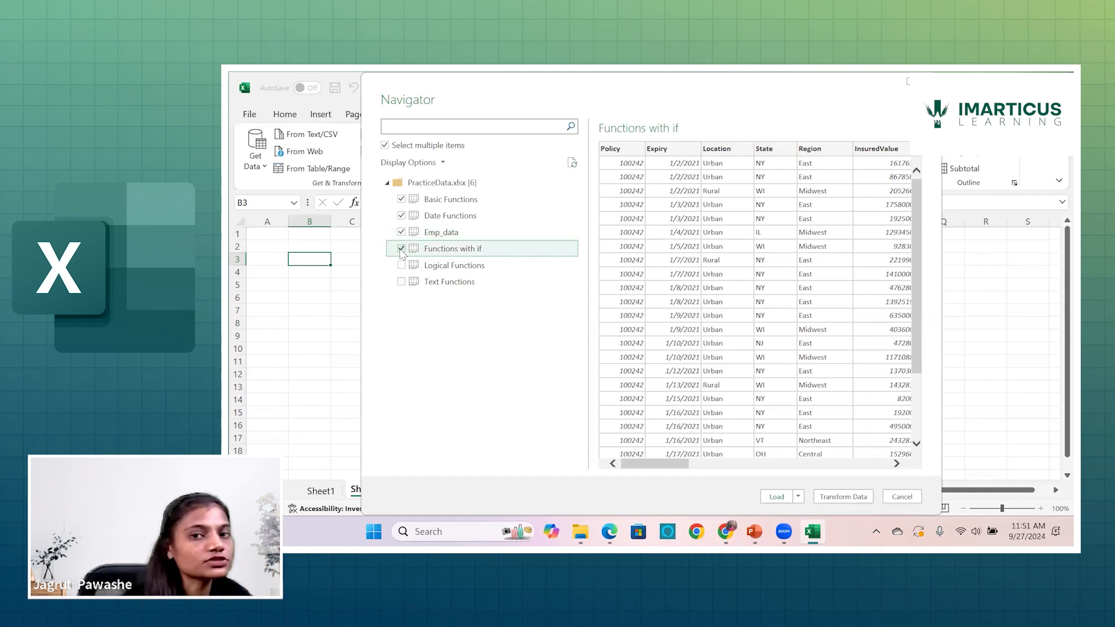
pyautogui.click(401, 266)
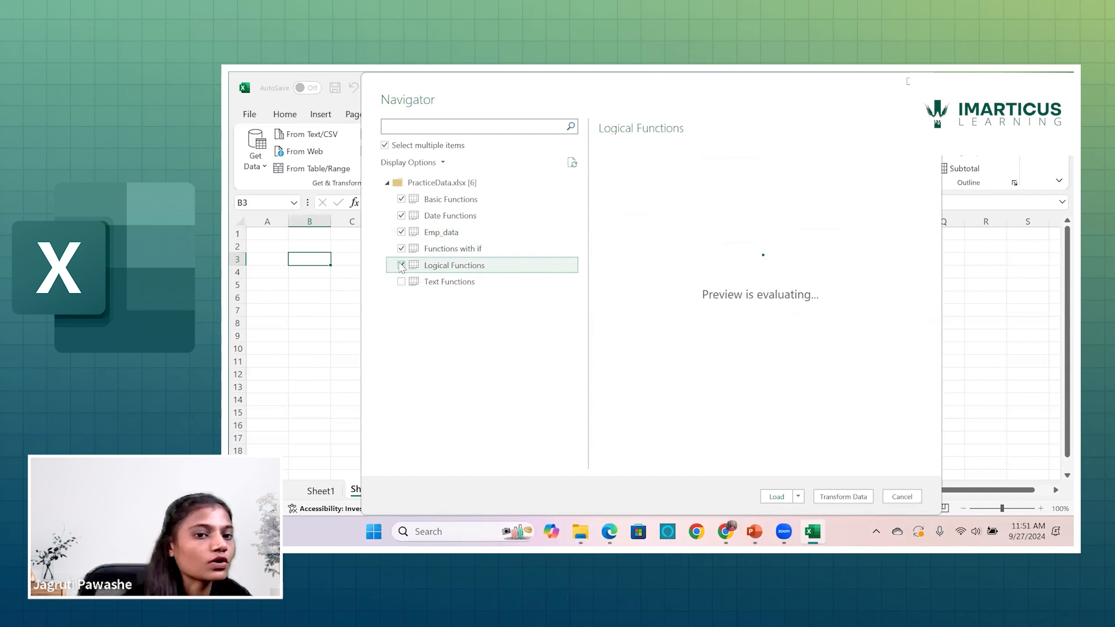
pyautogui.click(402, 282)
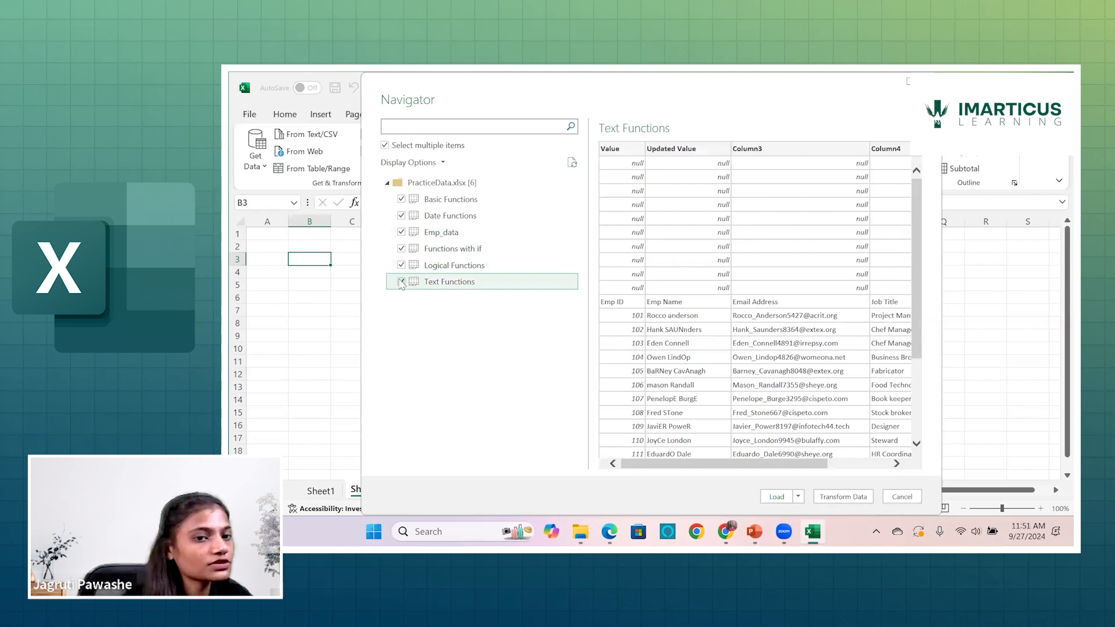
# Deselect every sheet except Basic Functions in the import selection.
pyautogui.click(401, 215)
pyautogui.click(401, 215)
pyautogui.click(401, 232)
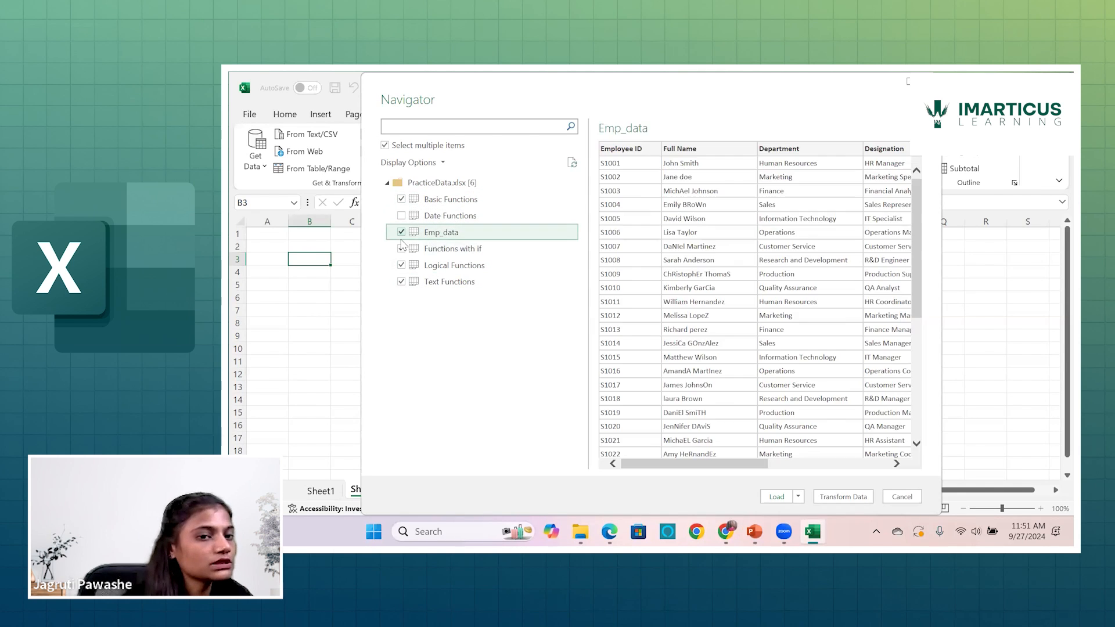
pyautogui.click(402, 249)
pyautogui.click(401, 264)
pyautogui.click(401, 281)
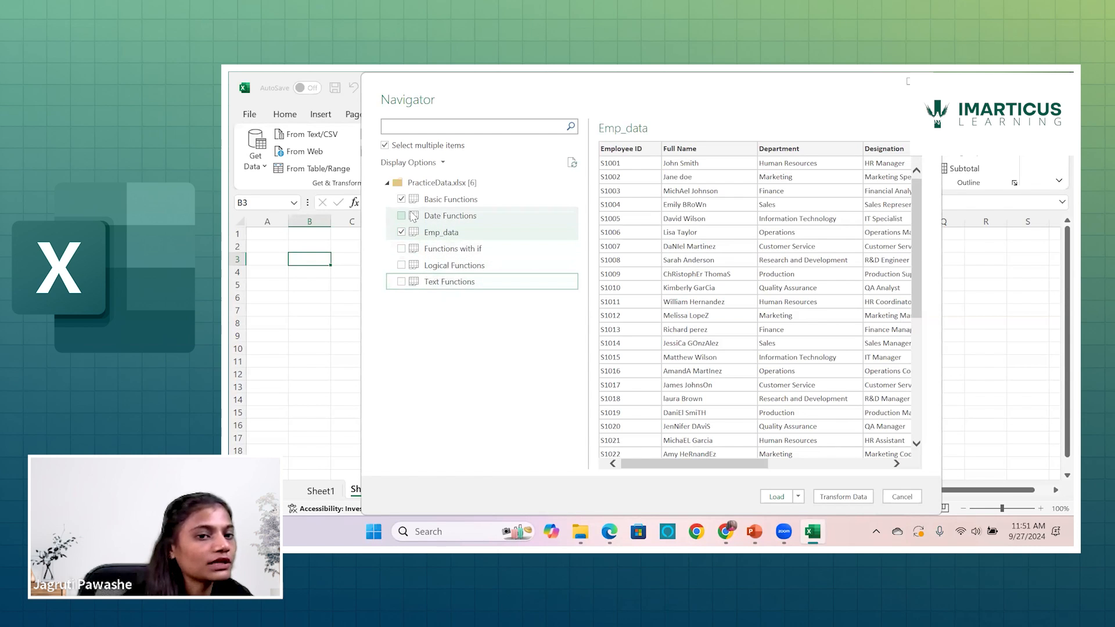
pyautogui.click(401, 234)
pyautogui.click(401, 233)
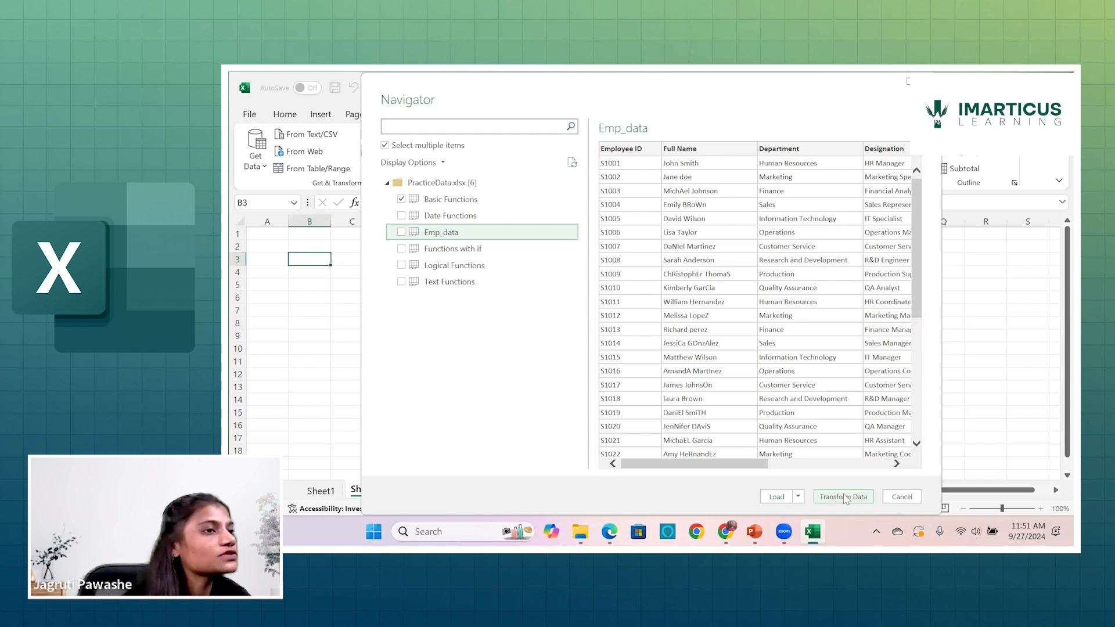
# Open the selected Basic Functions sheet for transformation in the Power Query Editor and review its columns for empty ones.
pyautogui.click(844, 497)
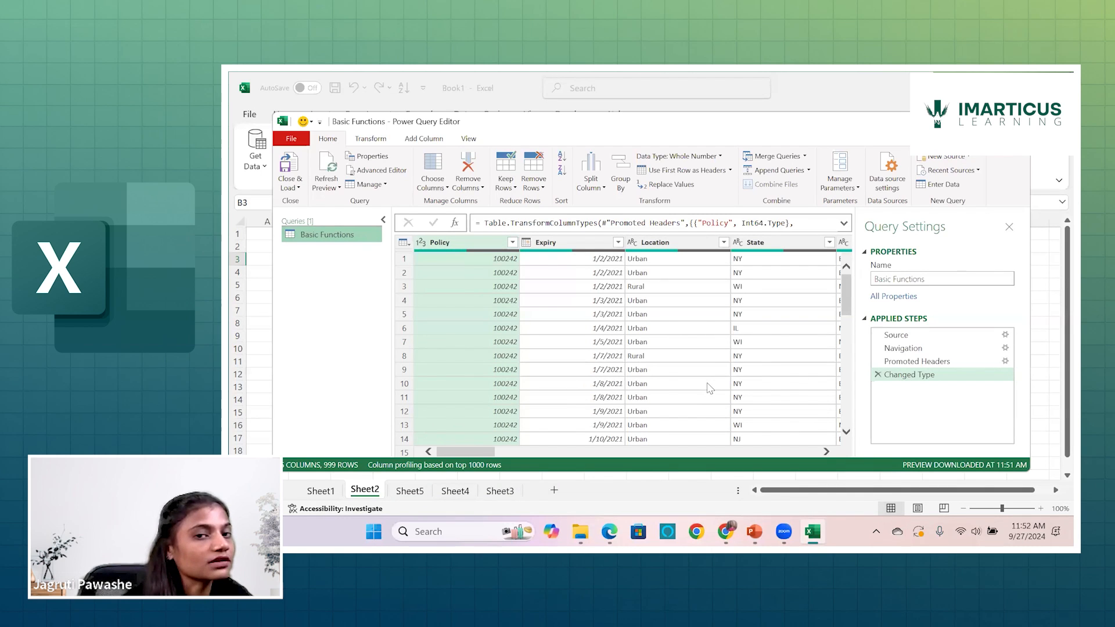
pyautogui.hscroll(10, 603, 322)
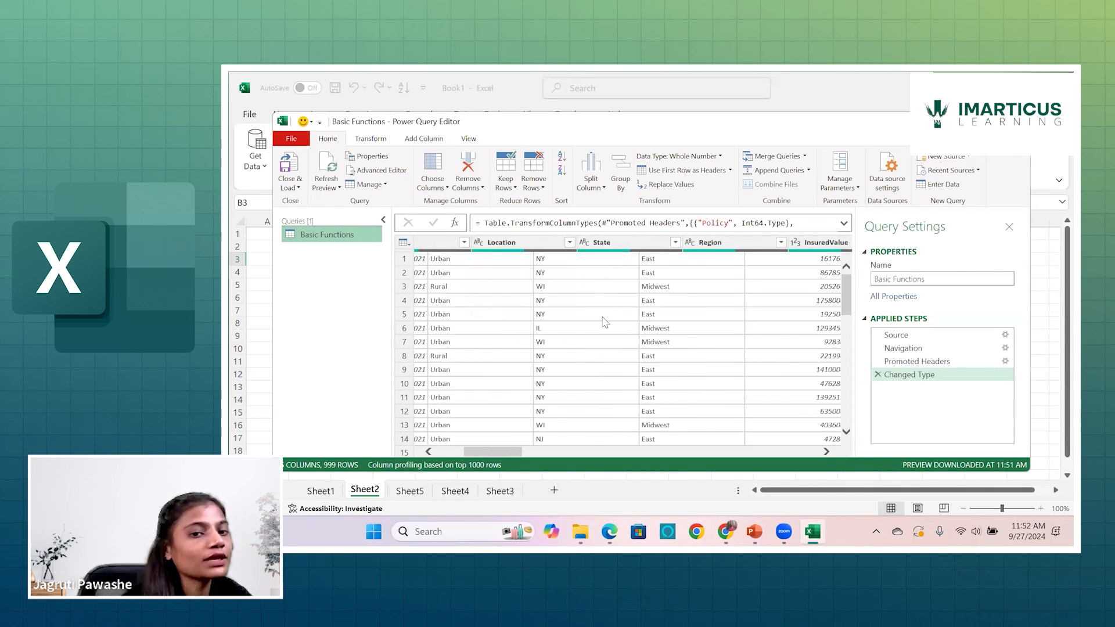
pyautogui.hscroll(5, 604, 322)
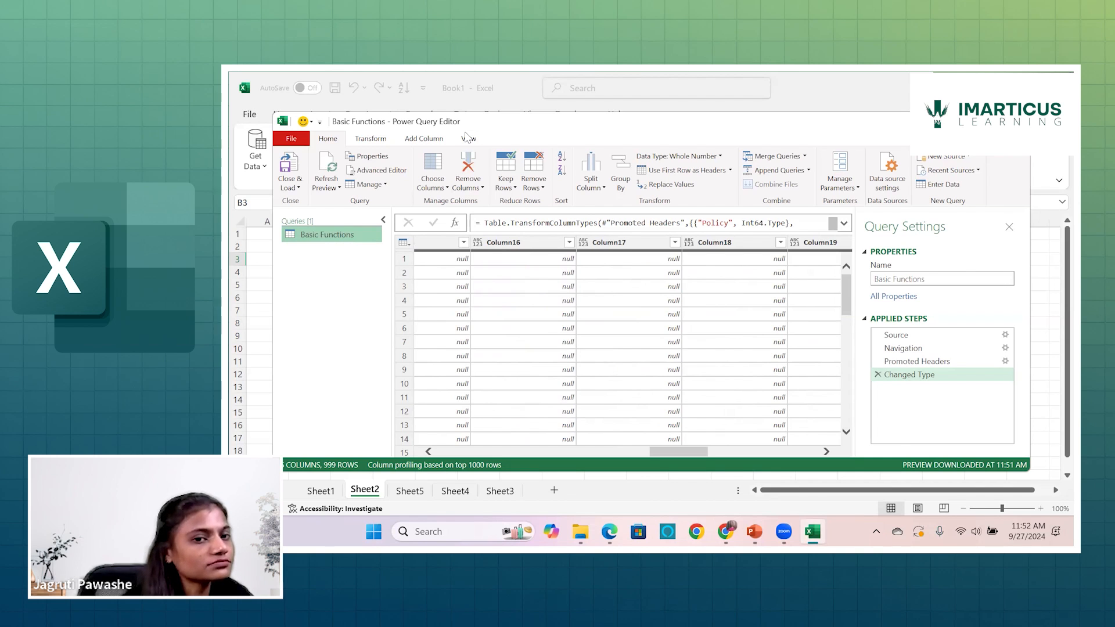
pyautogui.hscroll(2, 587, 353)
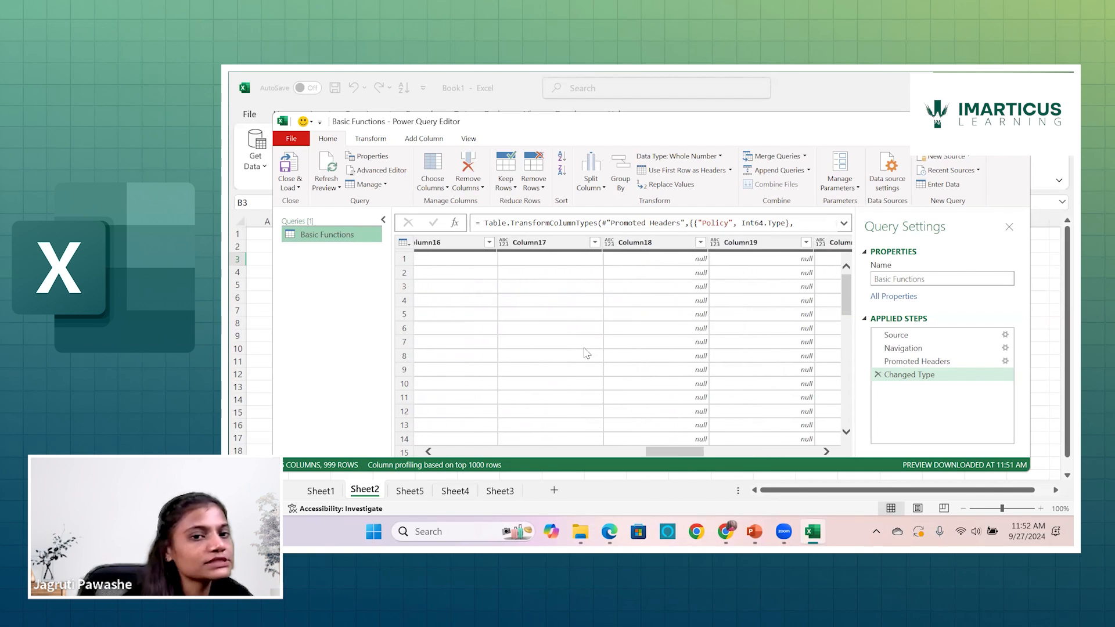
pyautogui.hscroll(-10, 587, 353)
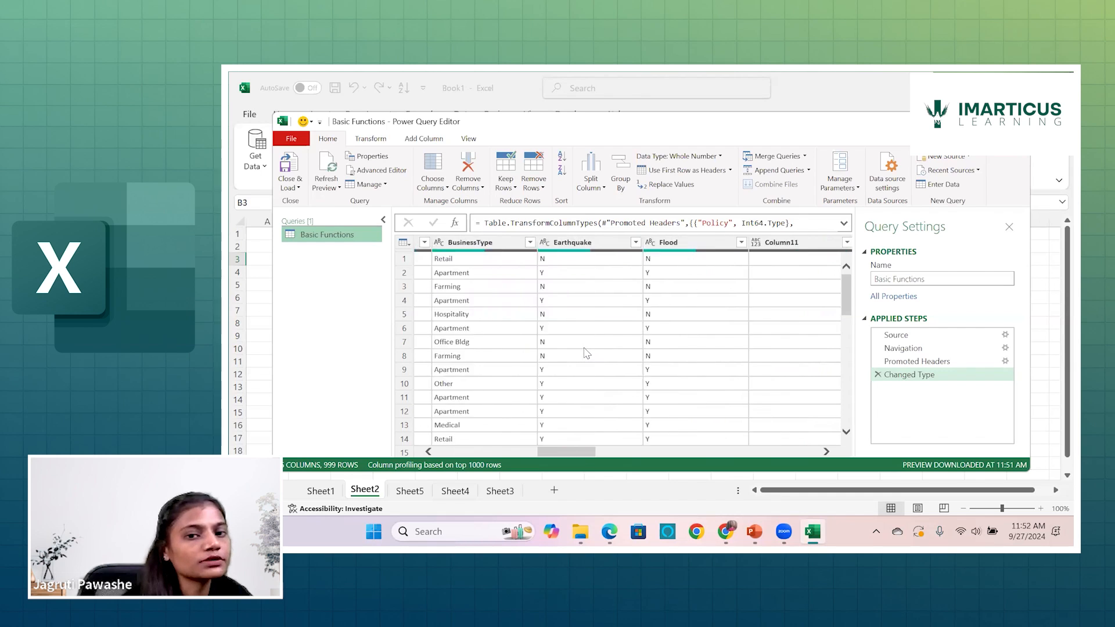
pyautogui.hscroll(5, 586, 353)
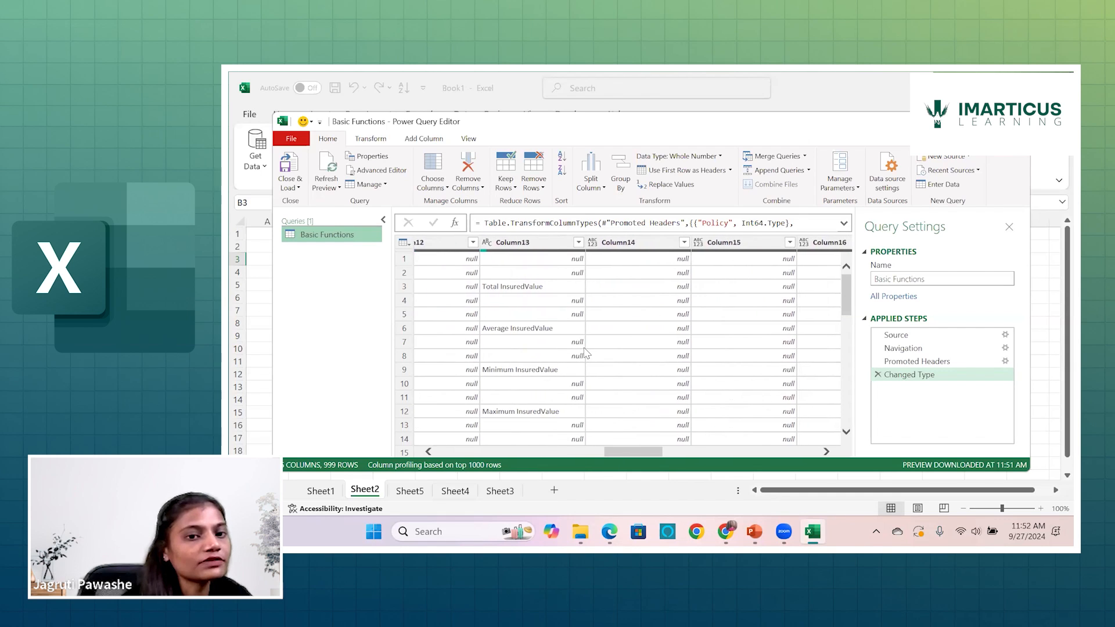
pyautogui.hscroll(5, 586, 352)
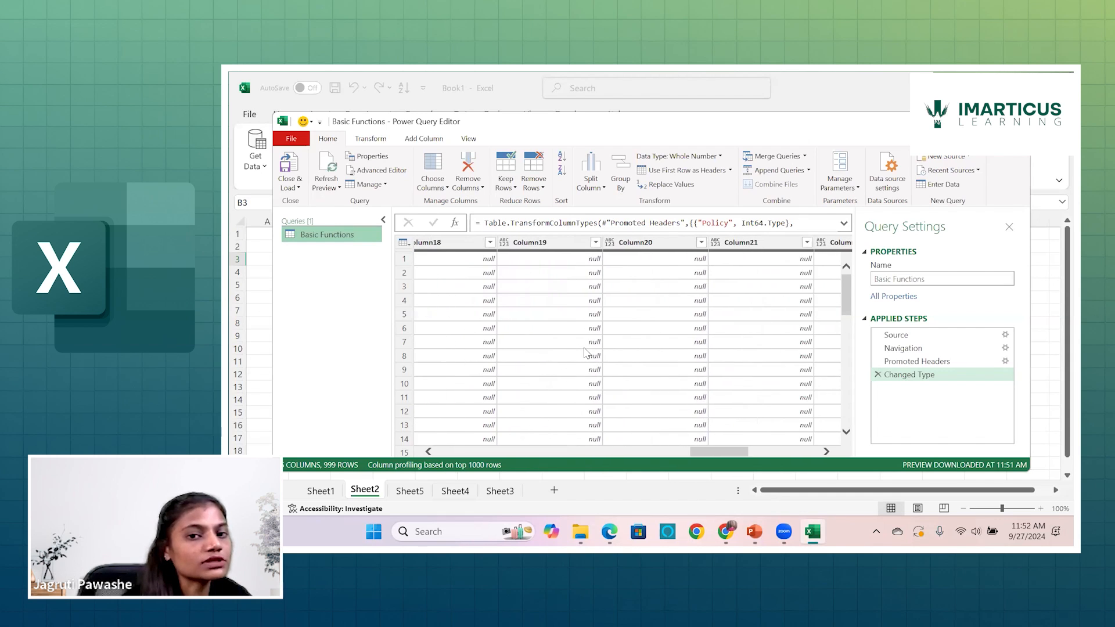
pyautogui.hscroll(-5, 587, 353)
pyautogui.hscroll(-3, 586, 353)
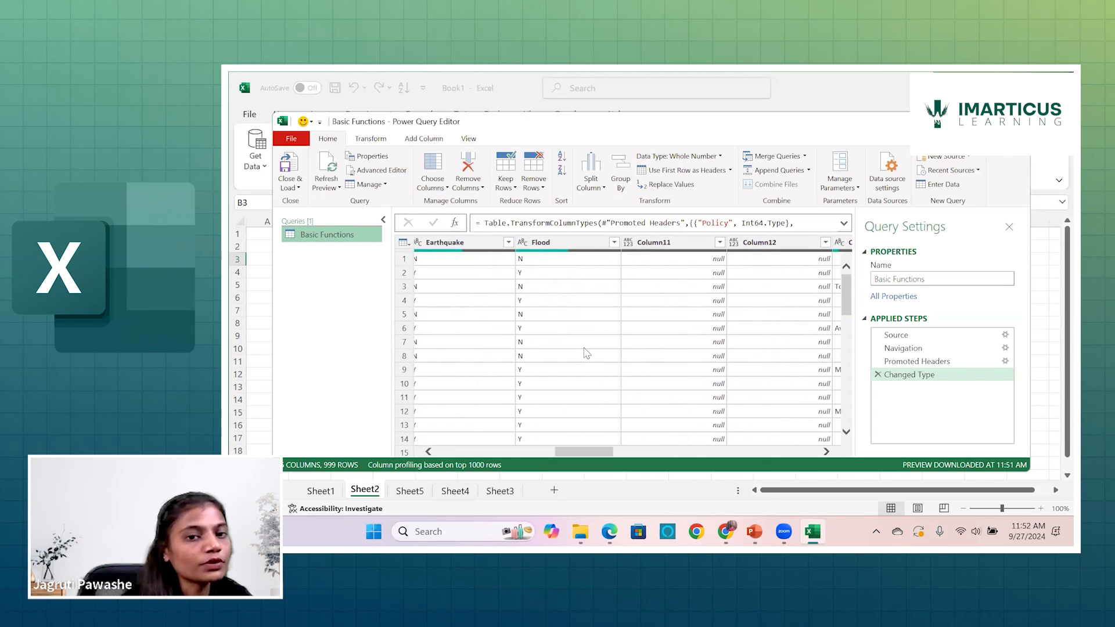
# Remove all columns from Column11 through Column26 from the Basic Functions query.
pyautogui.click(668, 243)
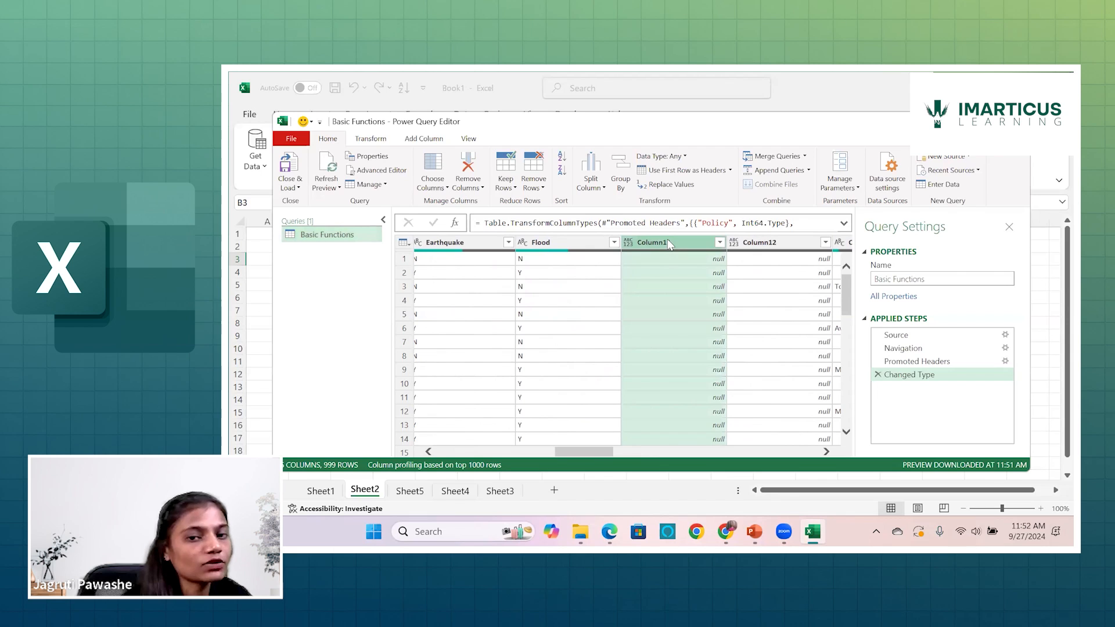
pyautogui.hotkey('shift', 'Right')
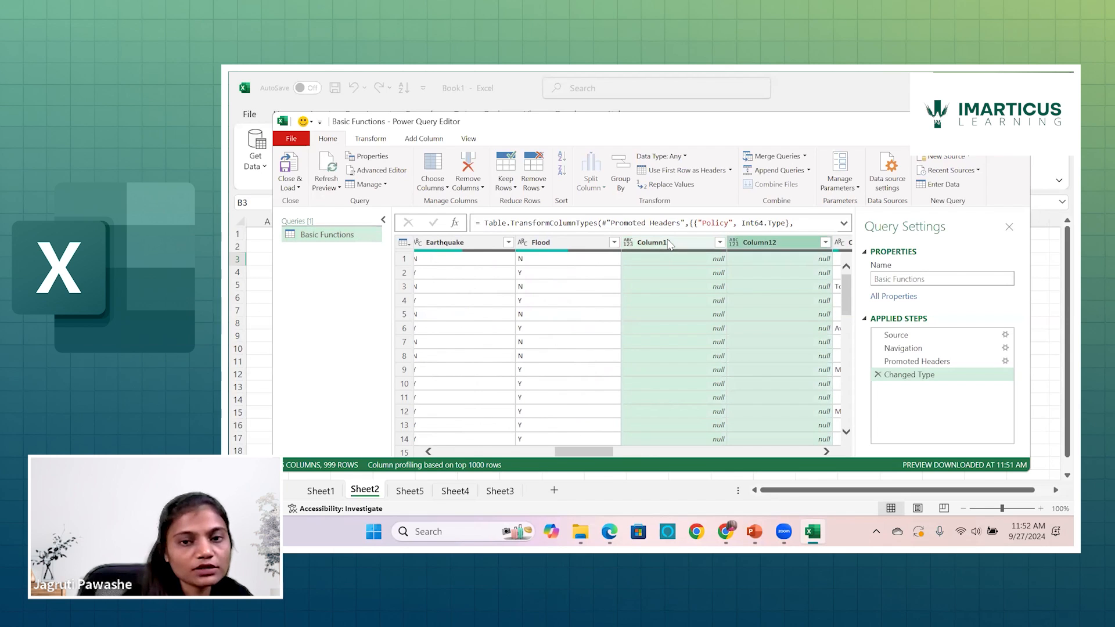
pyautogui.hotkey('shift', 'Right')
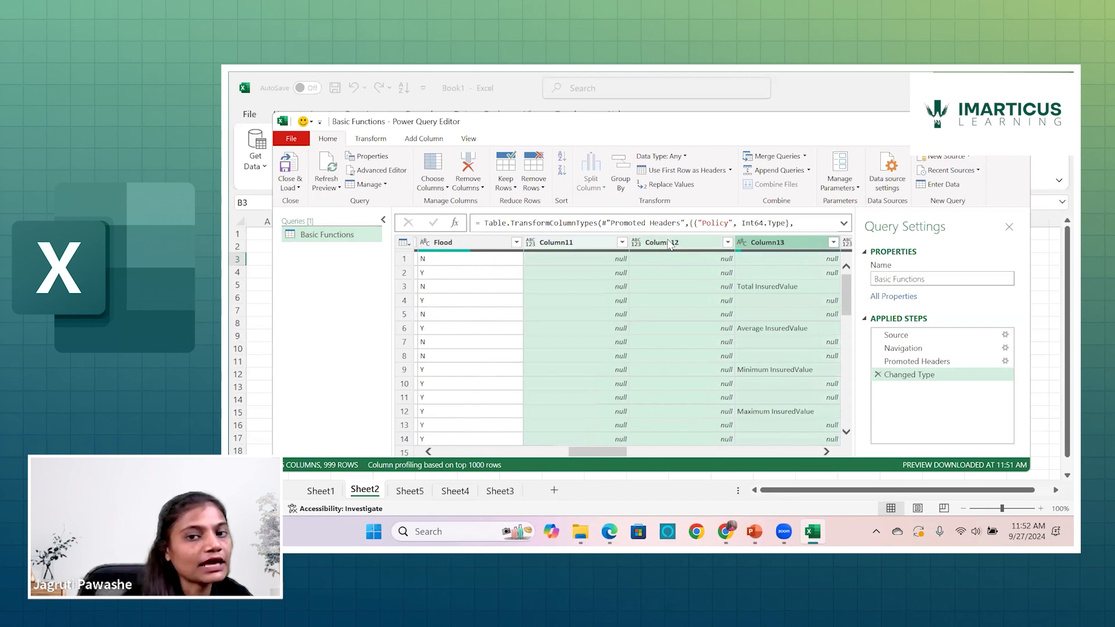
pyautogui.hotkey('shift', 'Right')
pyautogui.hotkey('shift', 'Right')
pyautogui.hotkey('shift', 'Right')
pyautogui.hotkey('shift', 'Right')
pyautogui.hotkey('shift', 'Right')
pyautogui.hotkey('shift', 'Right')
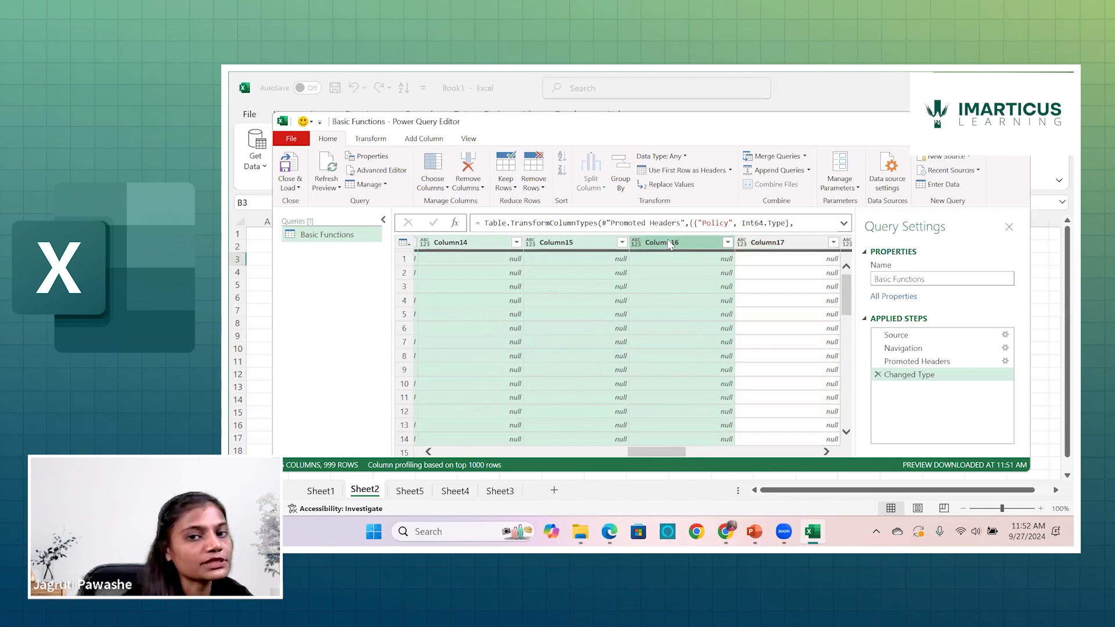
pyautogui.hotkey('shift', 'Right')
pyautogui.hotkey('shift', 'Right')
pyautogui.hotkey('shift', 'Right')
pyautogui.hotkey('shift', 'Right')
pyautogui.hotkey('shift', 'Right')
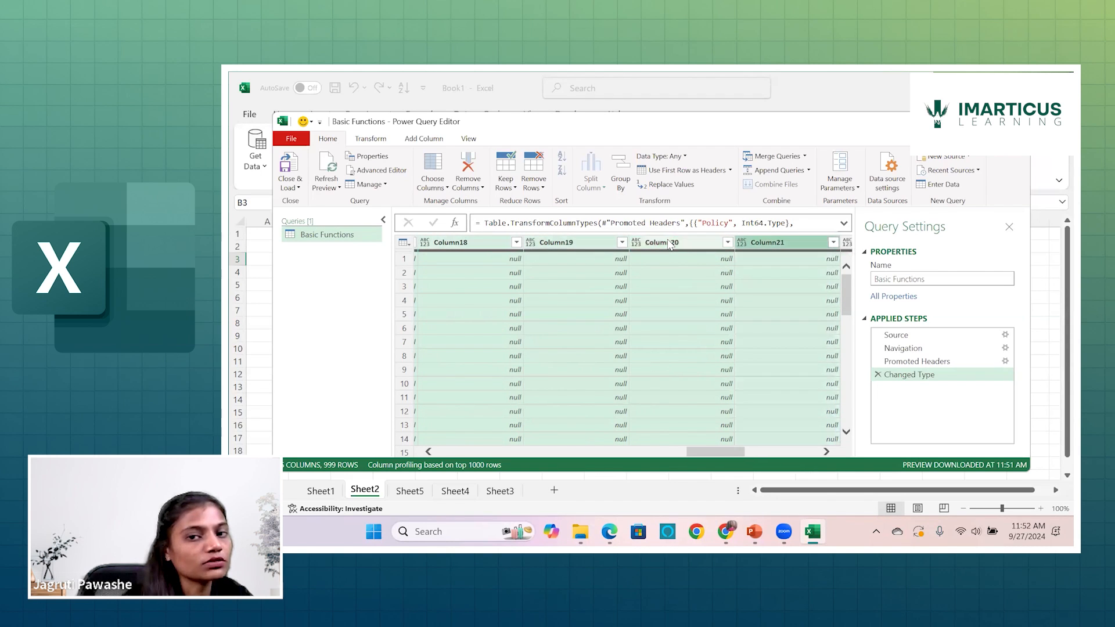
pyautogui.hotkey('shift', 'Right')
pyautogui.hotkey('shift', 'Right')
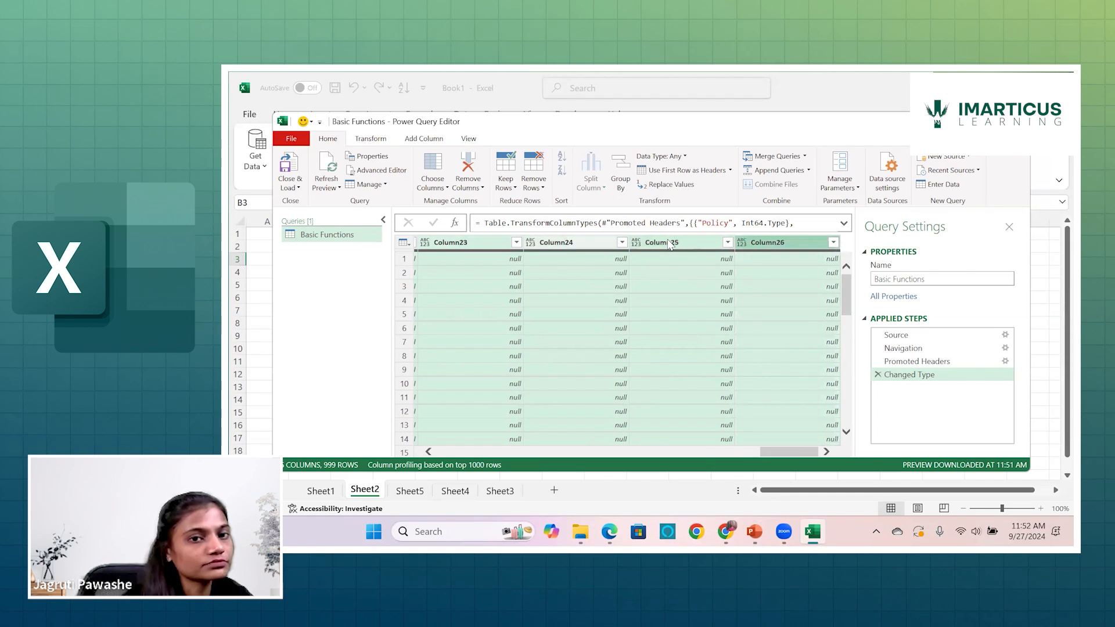
pyautogui.rightClick(593, 243)
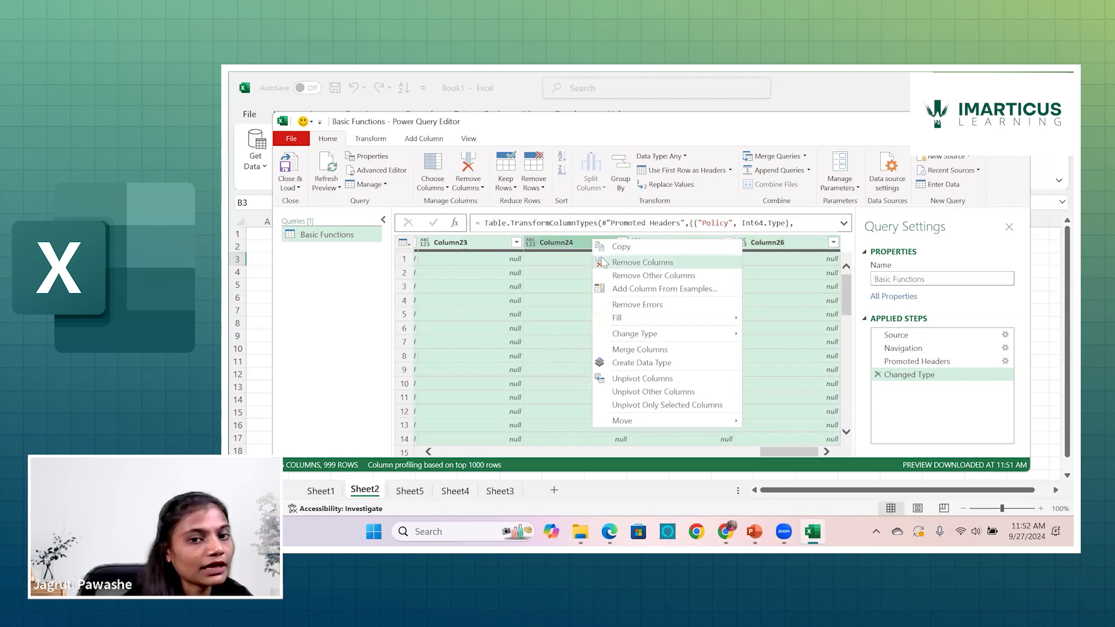
pyautogui.click(603, 263)
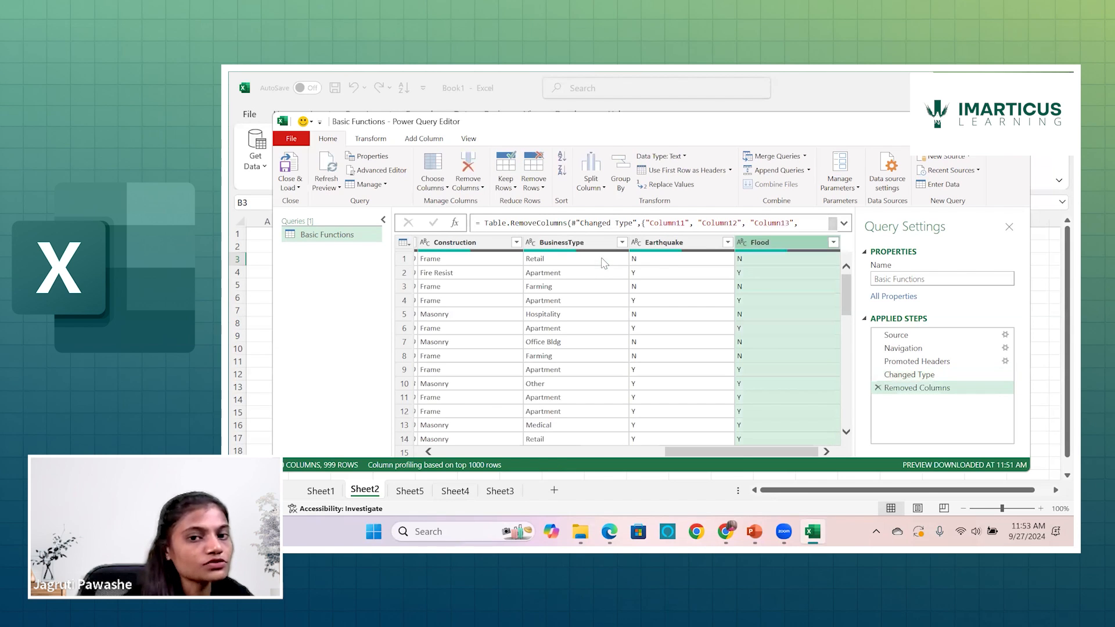
pyautogui.hscroll(-10, 720, 293)
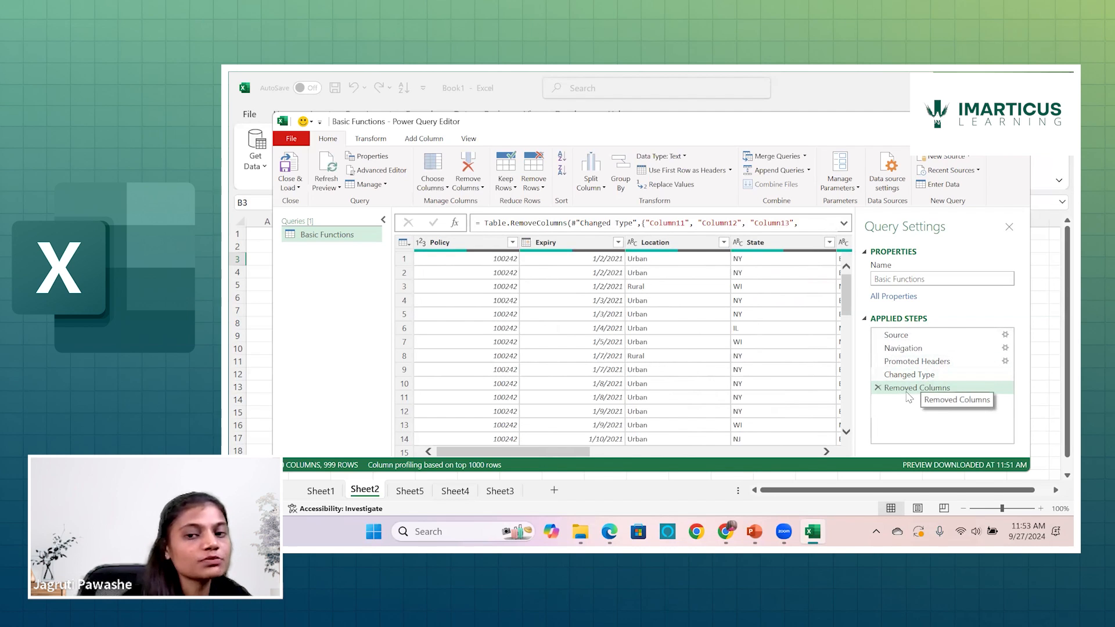
# Rename the Removed Columns applied step as "Removed null columns".
pyautogui.click(945, 395)
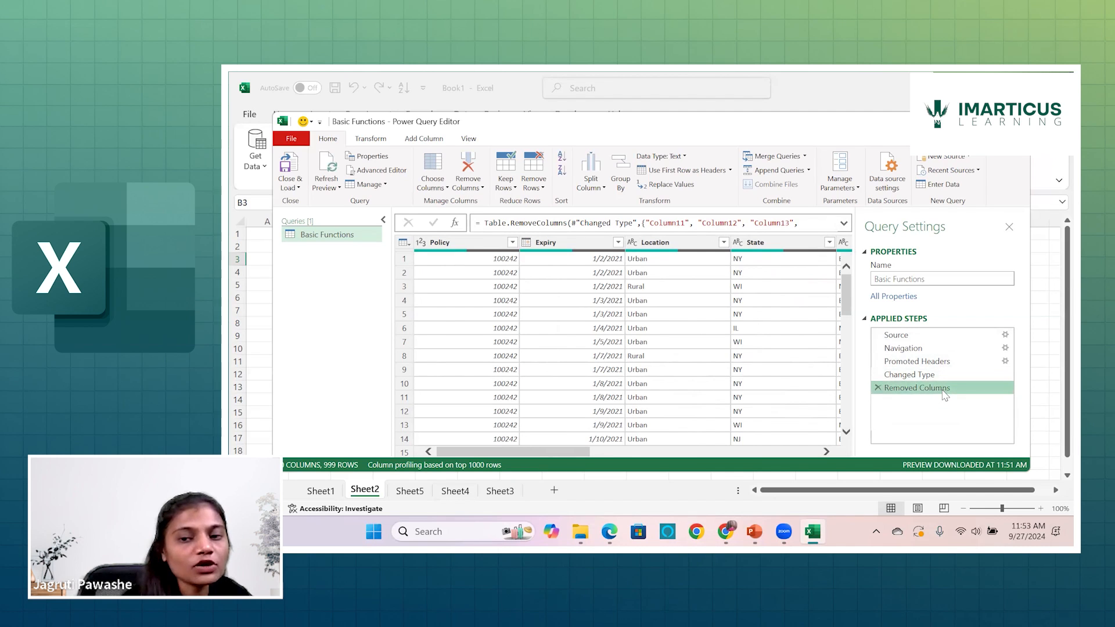
pyautogui.rightClick(945, 395)
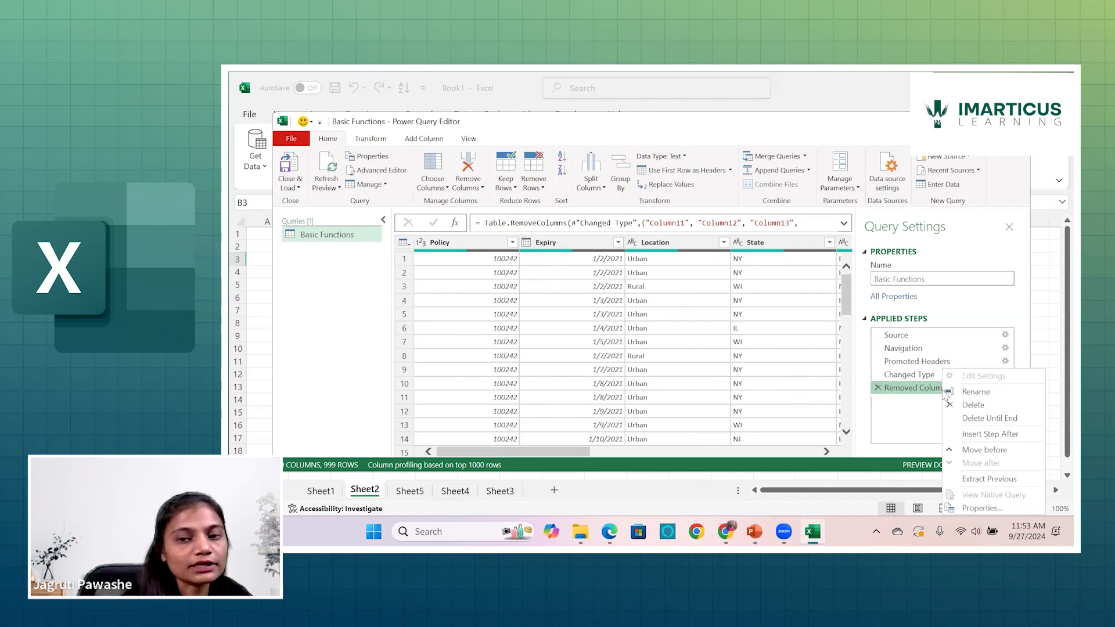
pyautogui.click(965, 397)
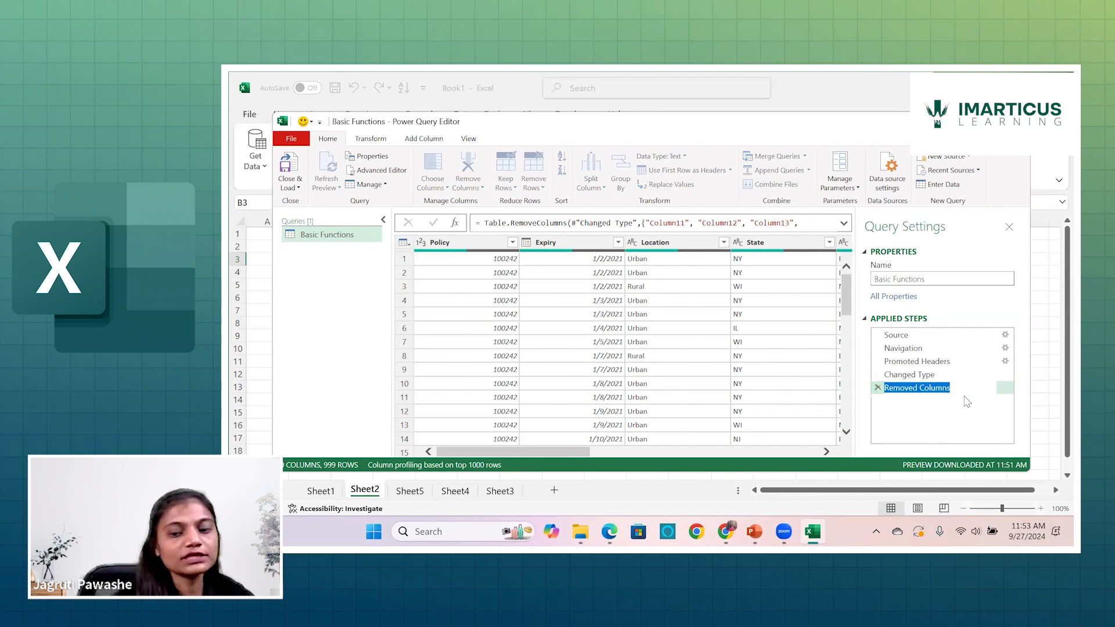
pyautogui.write('Reab')
pyautogui.press('BackSpace')
pyautogui.press('BackSpace')
pyautogui.press('BackSpace')
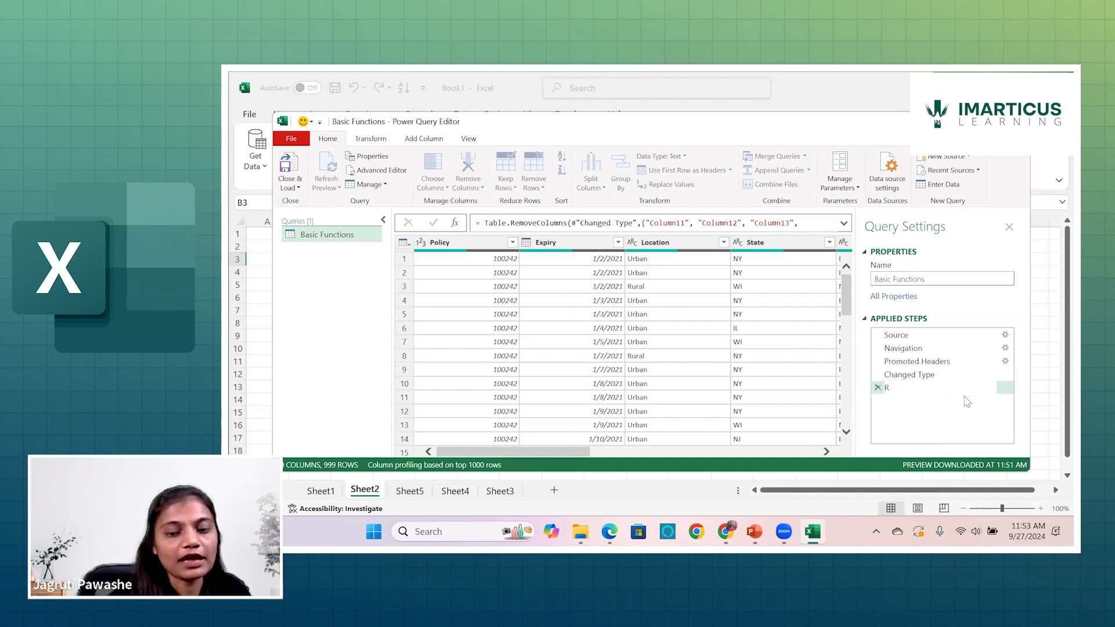
pyautogui.write('emove')
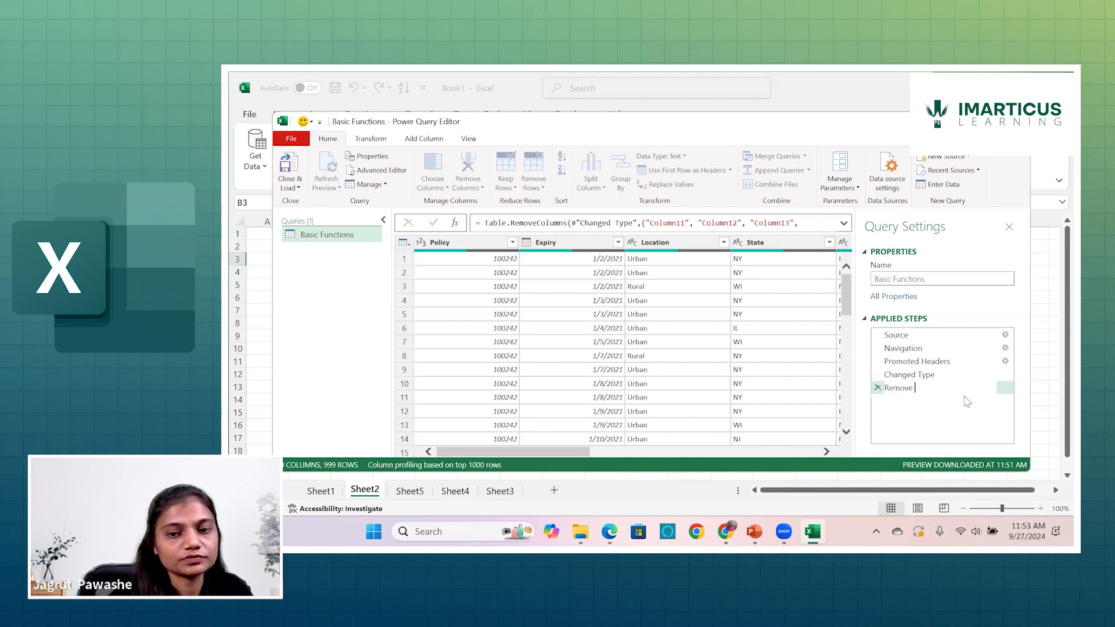
pyautogui.write(' 5')
pyautogui.press('BackSpace')
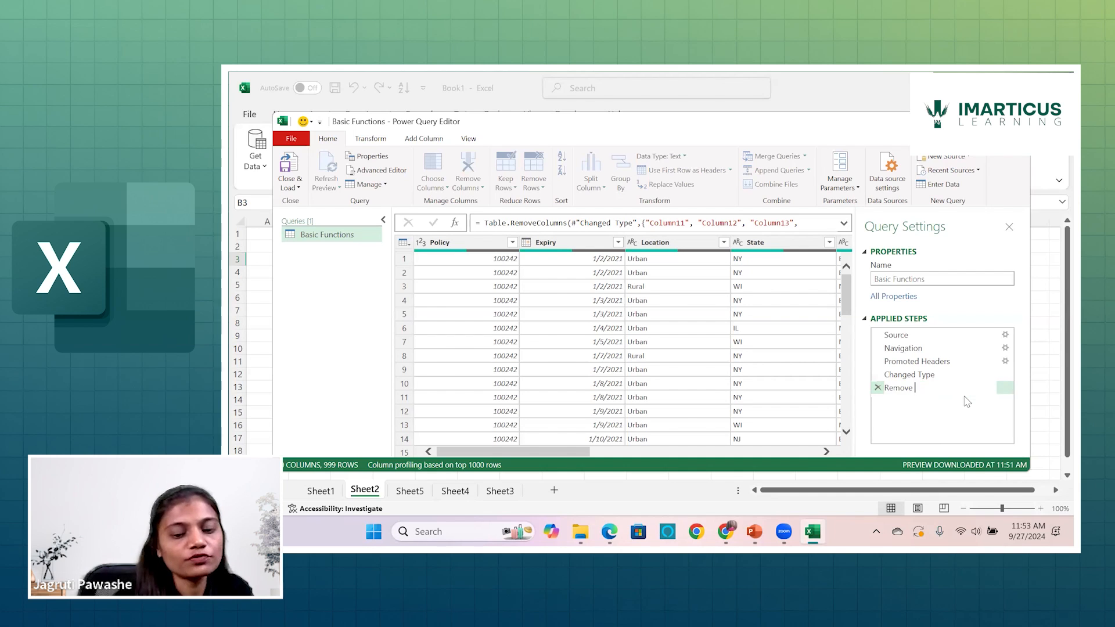
pyautogui.write('d nu')
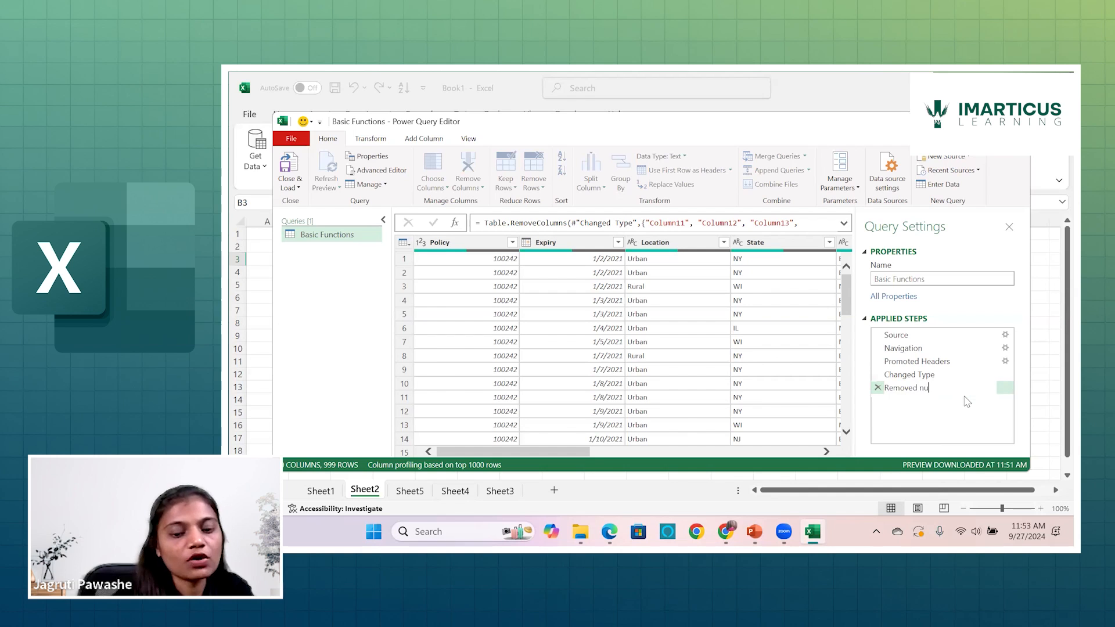
pyautogui.write('ll columns')
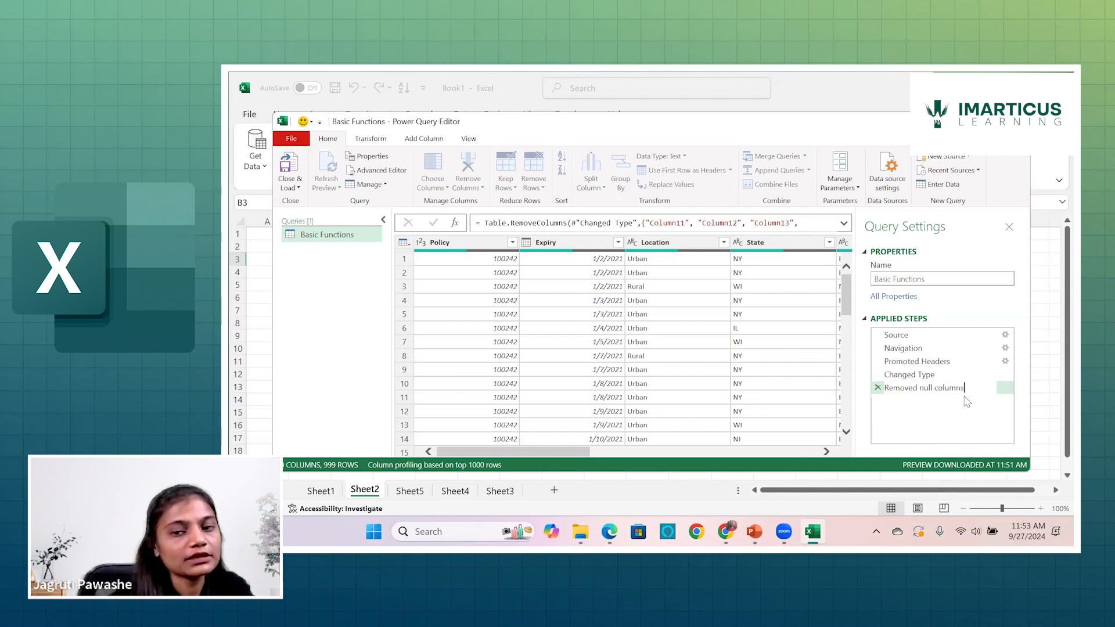
pyautogui.click(966, 412)
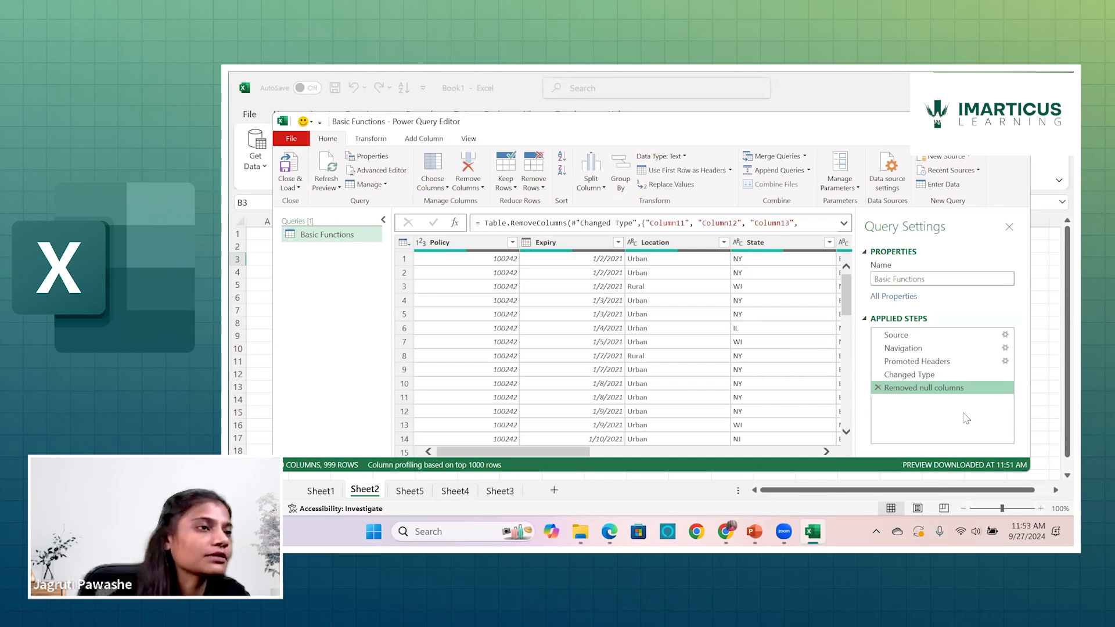
# Compare the query's columns at the Changed Type step with those at the Removed null columns step.
pyautogui.click(920, 377)
pyautogui.click(918, 385)
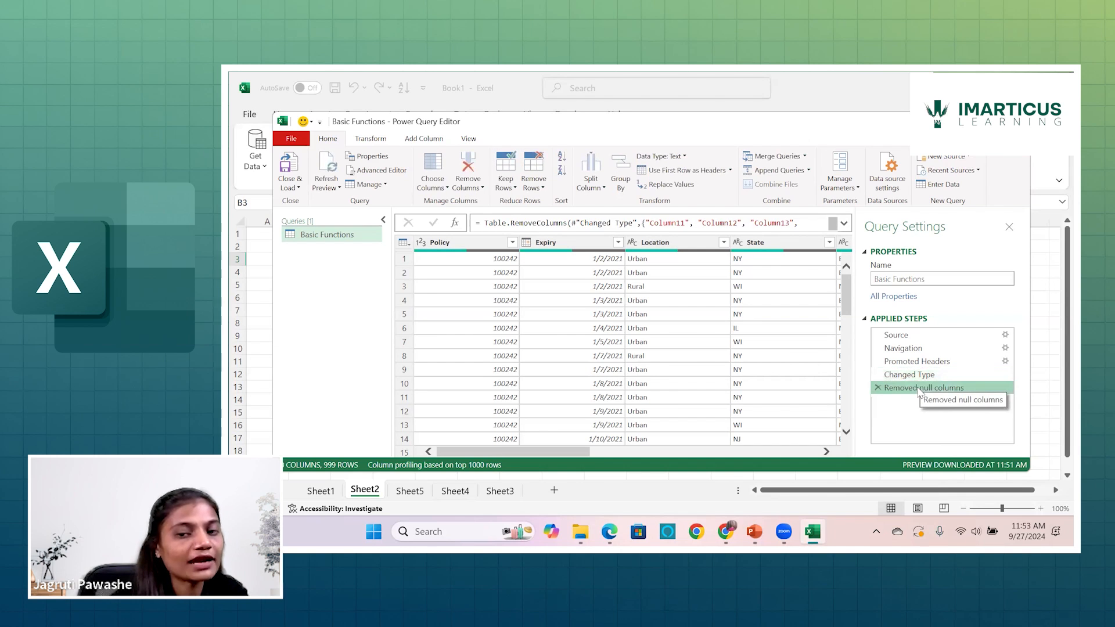
pyautogui.click(915, 378)
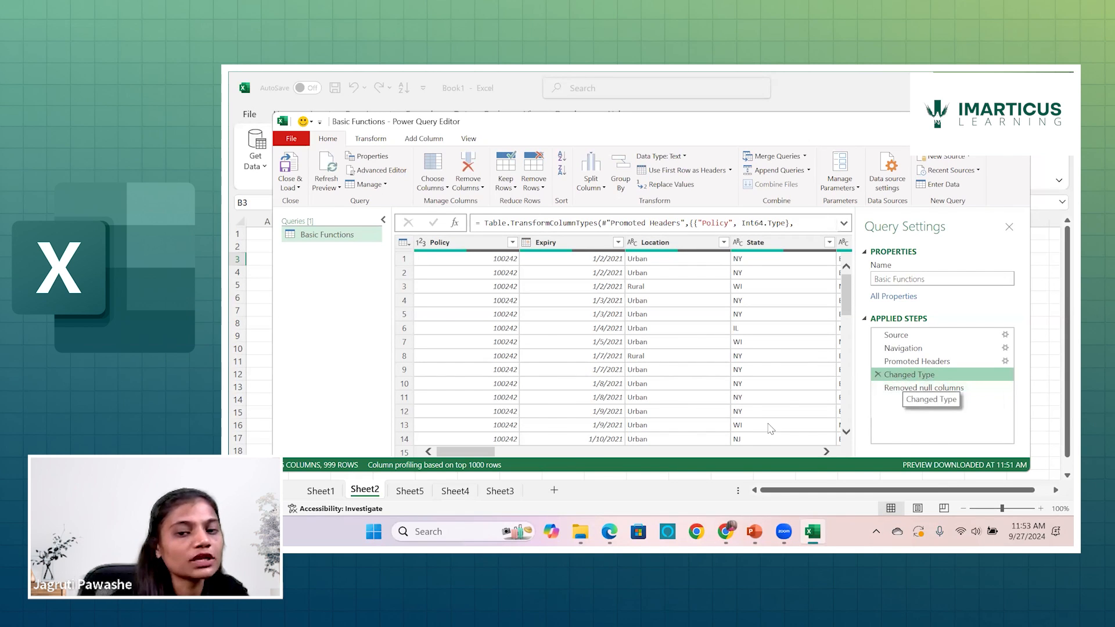
pyautogui.hscroll(5, 581, 459)
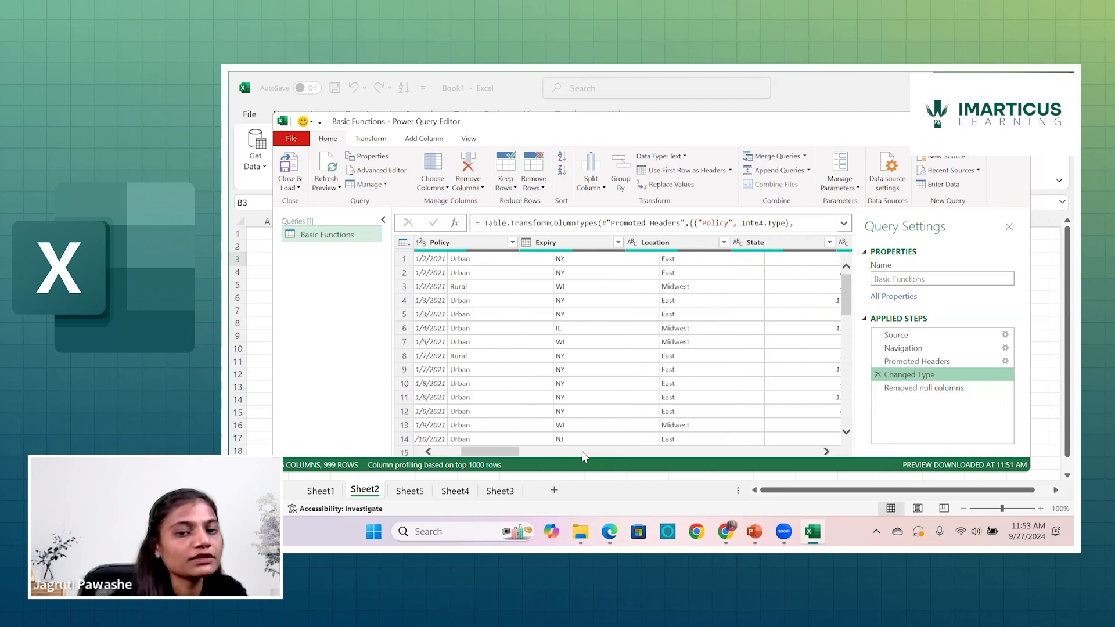
pyautogui.hscroll(10, 625, 459)
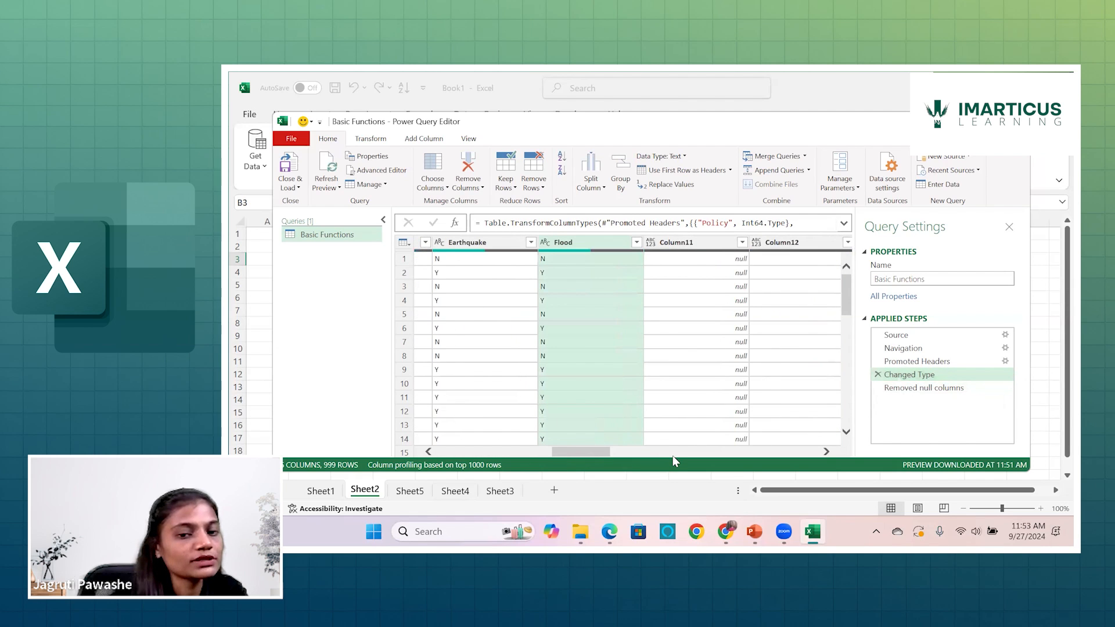
pyautogui.hscroll(5, 711, 457)
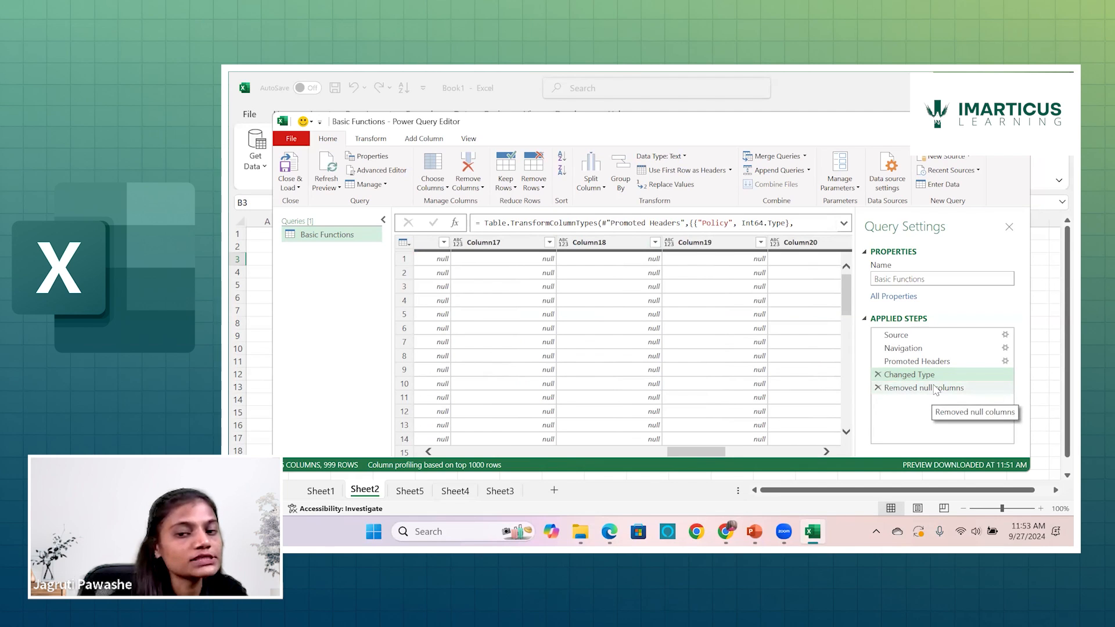
pyautogui.click(935, 388)
pyautogui.moveTo(687, 457); pyautogui.dragTo(750, 457)
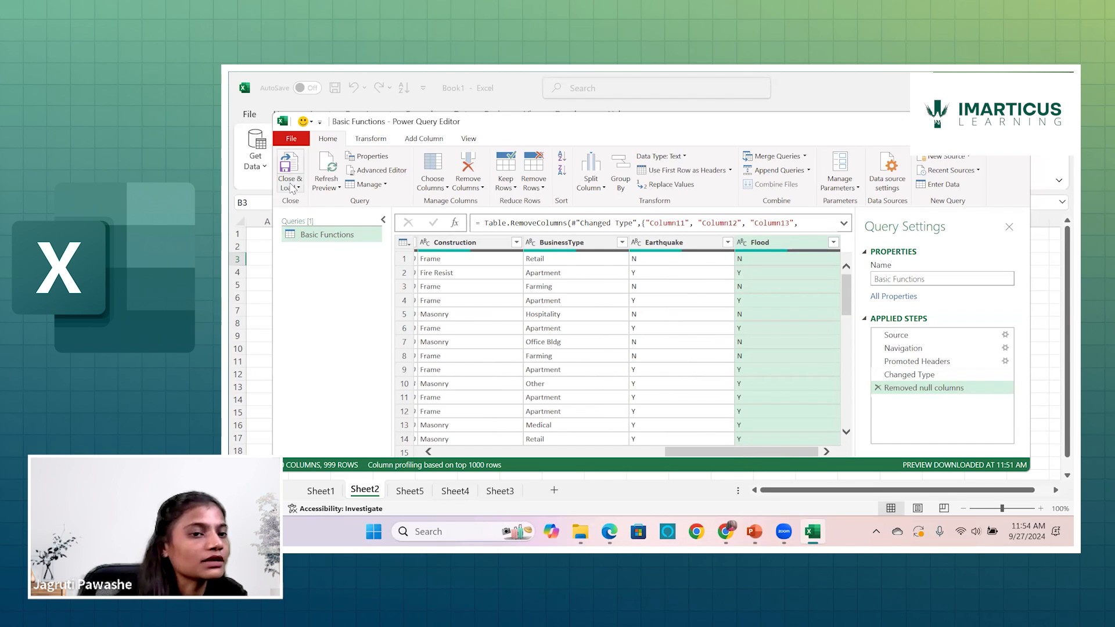
# Close and load the cleaned Basic Functions query into the workbook and review the rows of the loaded table.
pyautogui.click(292, 187)
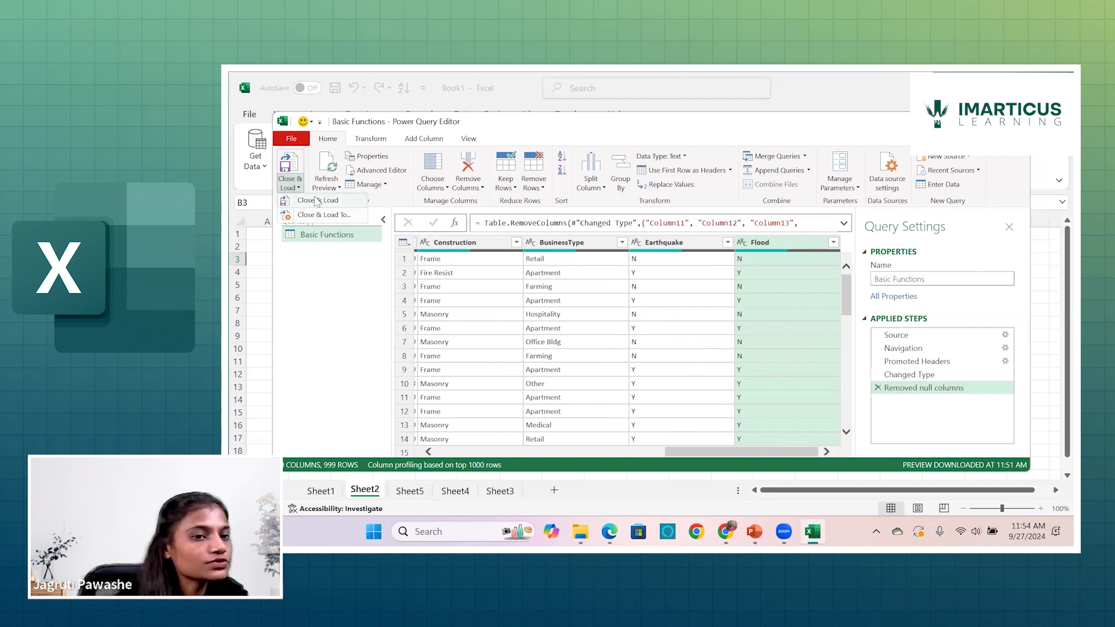
pyautogui.click(317, 215)
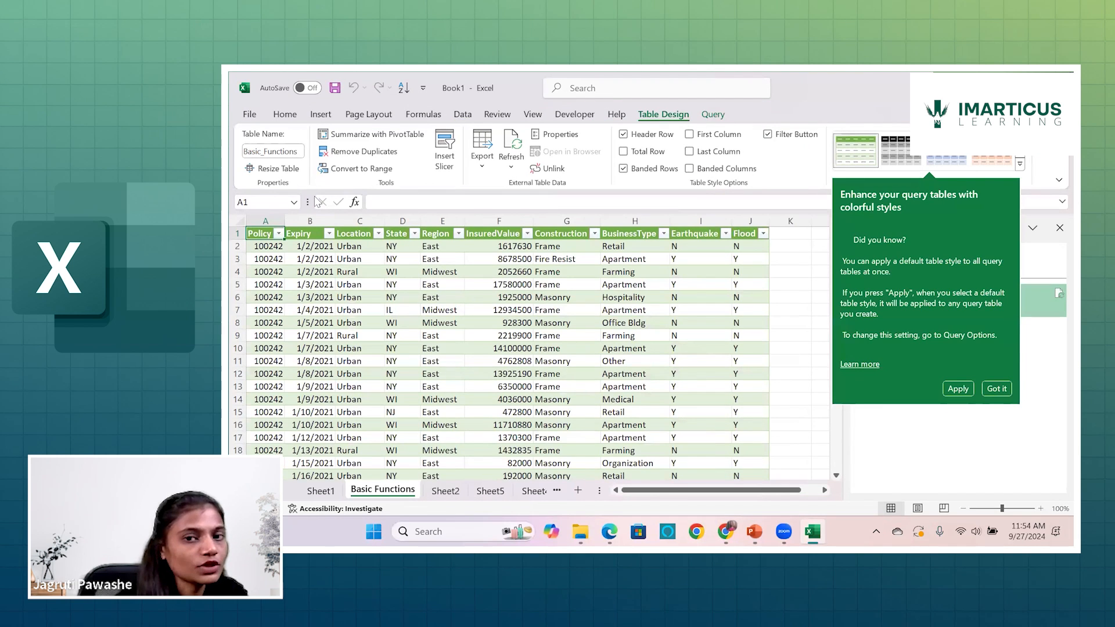
pyautogui.scroll(-3, 669, 365)
pyautogui.scroll(4, 669, 365)
pyautogui.scroll(-4, 668, 365)
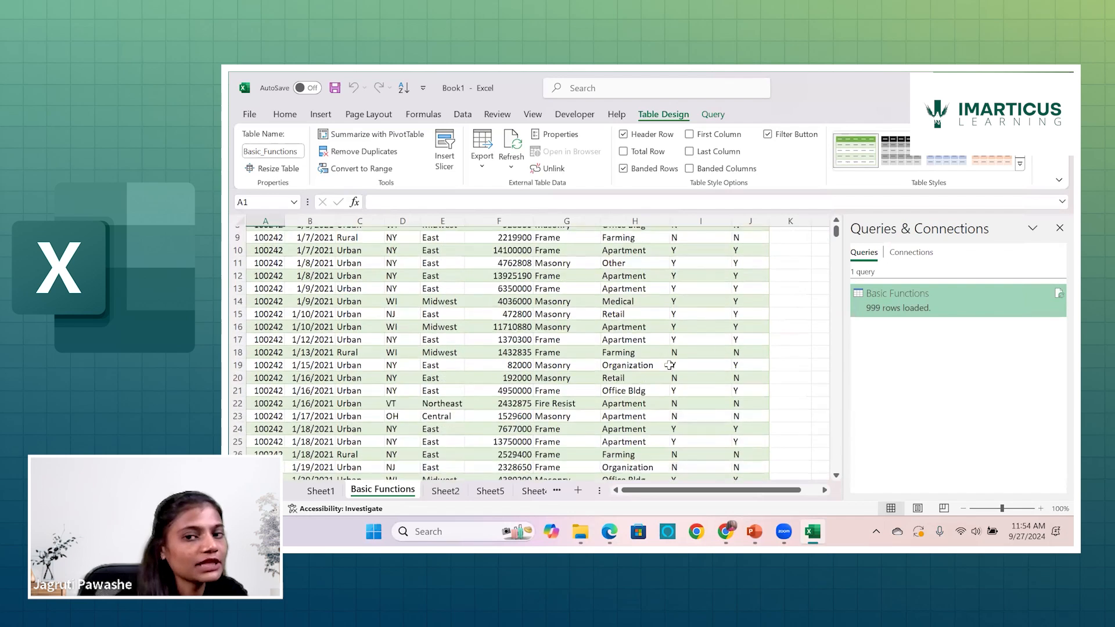
pyautogui.scroll(5, 669, 365)
pyautogui.scroll(-1, 669, 365)
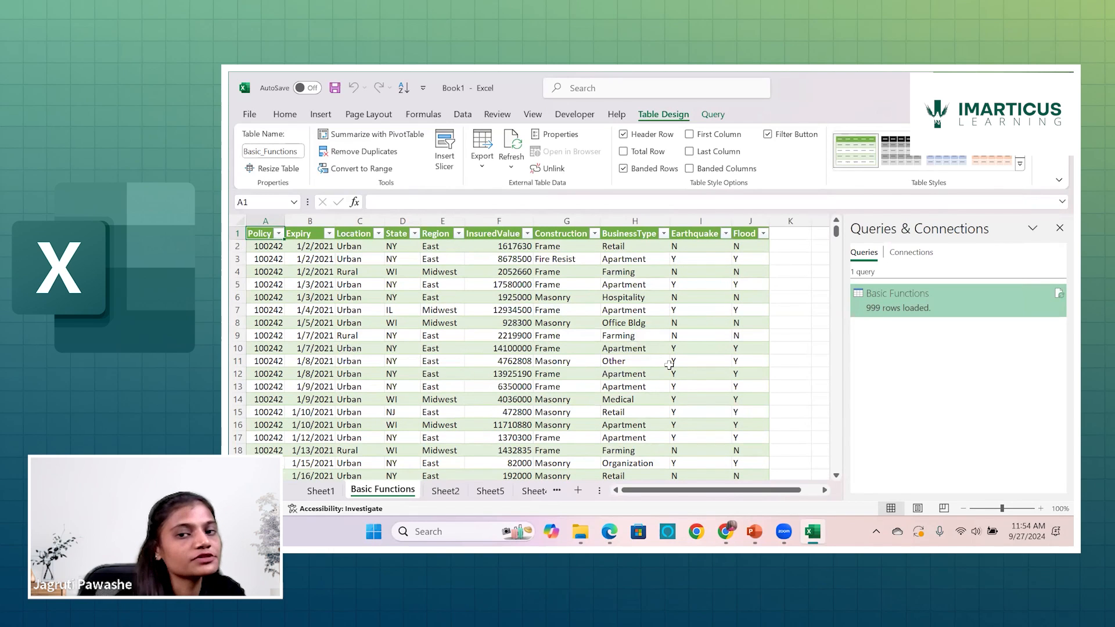
# Check the workbook's connections and queries lists, and close Queries & Connections.
pyautogui.click(915, 253)
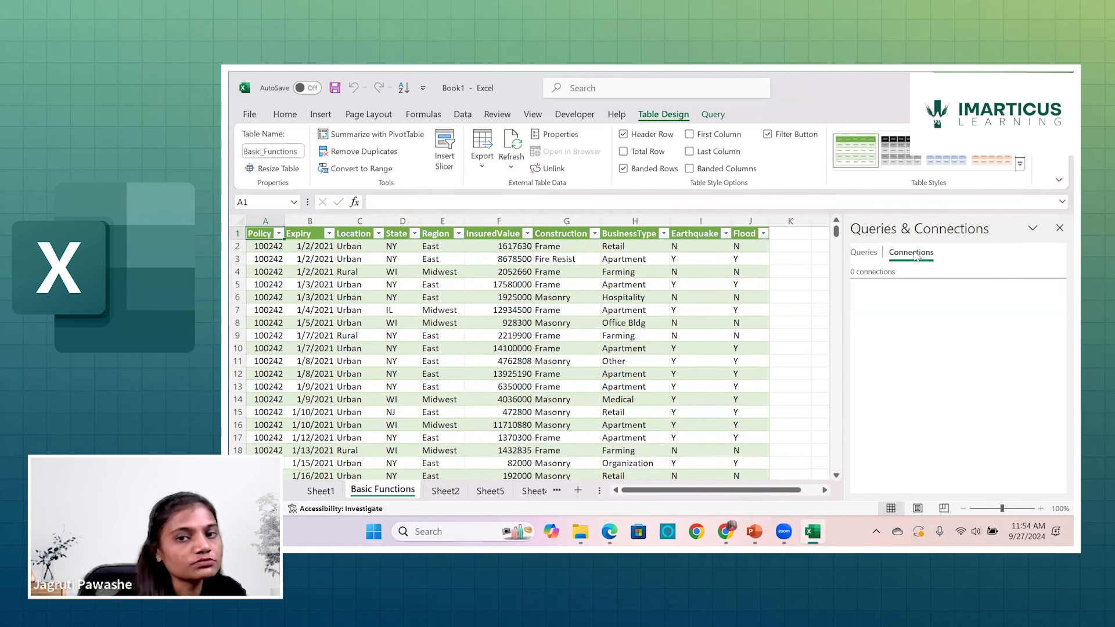
pyautogui.click(865, 253)
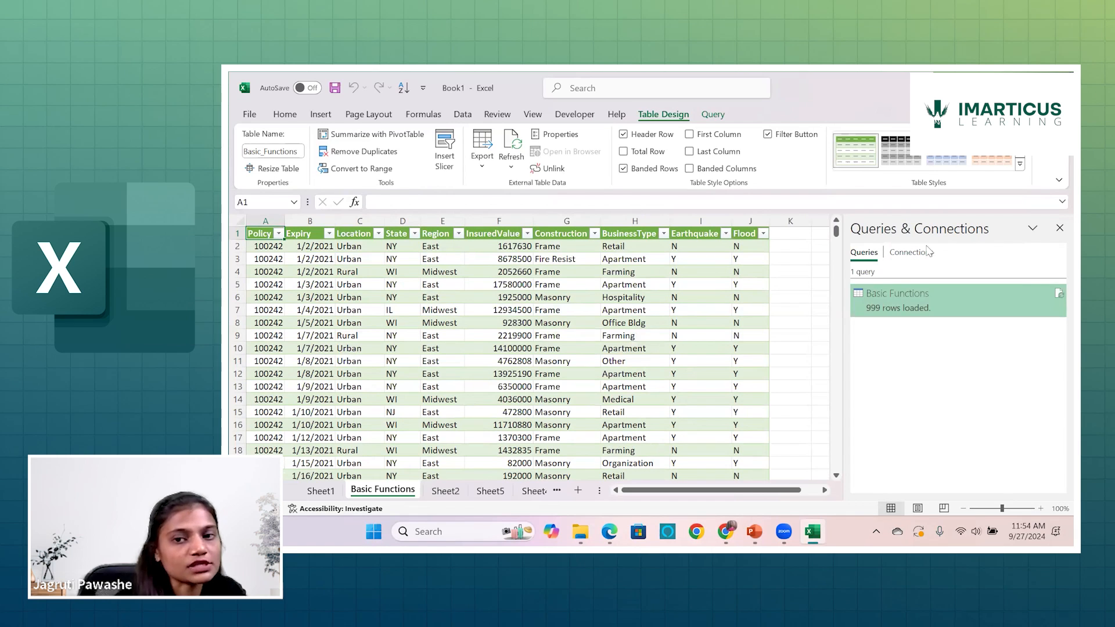
pyautogui.click(1058, 228)
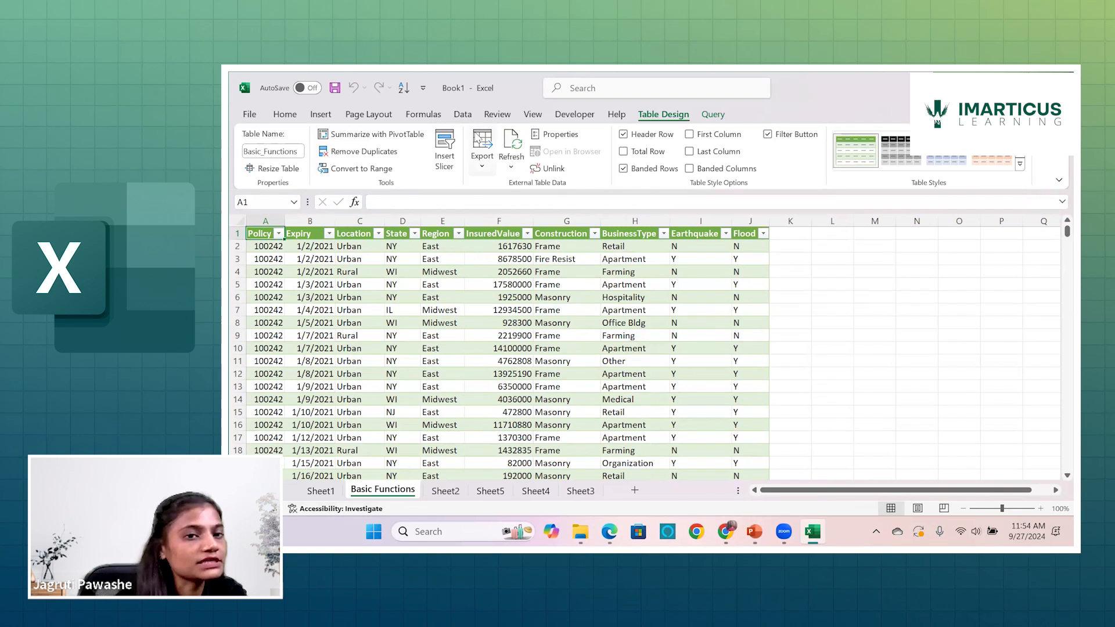
# Import the Employees CSV file from the Downloads folder as text/CSV data, up to its import preview.
pyautogui.click(462, 114)
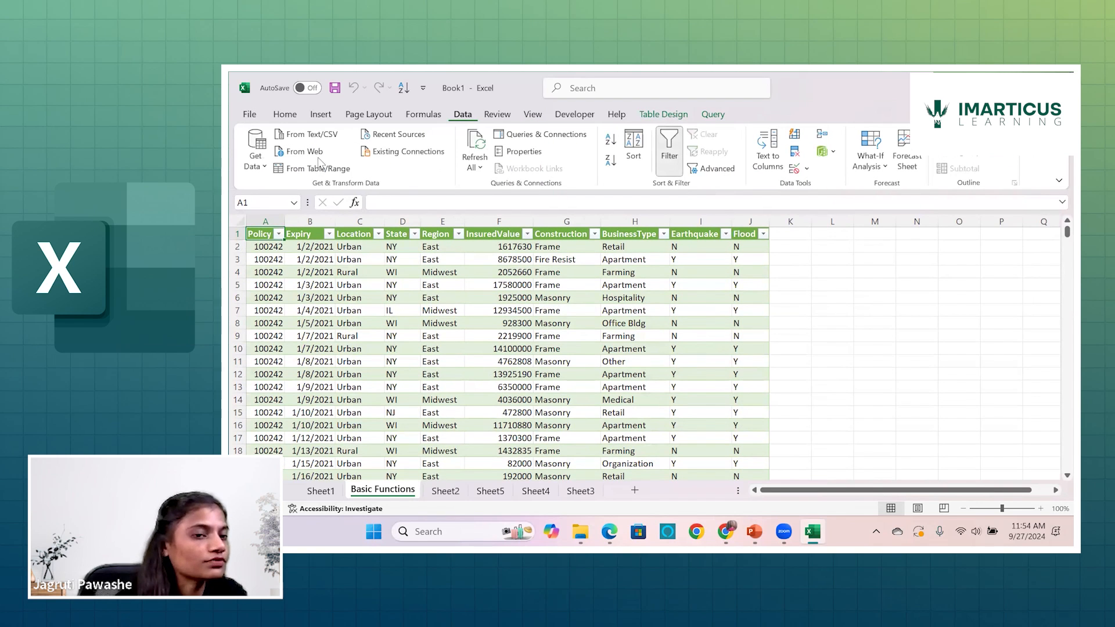
pyautogui.click(307, 135)
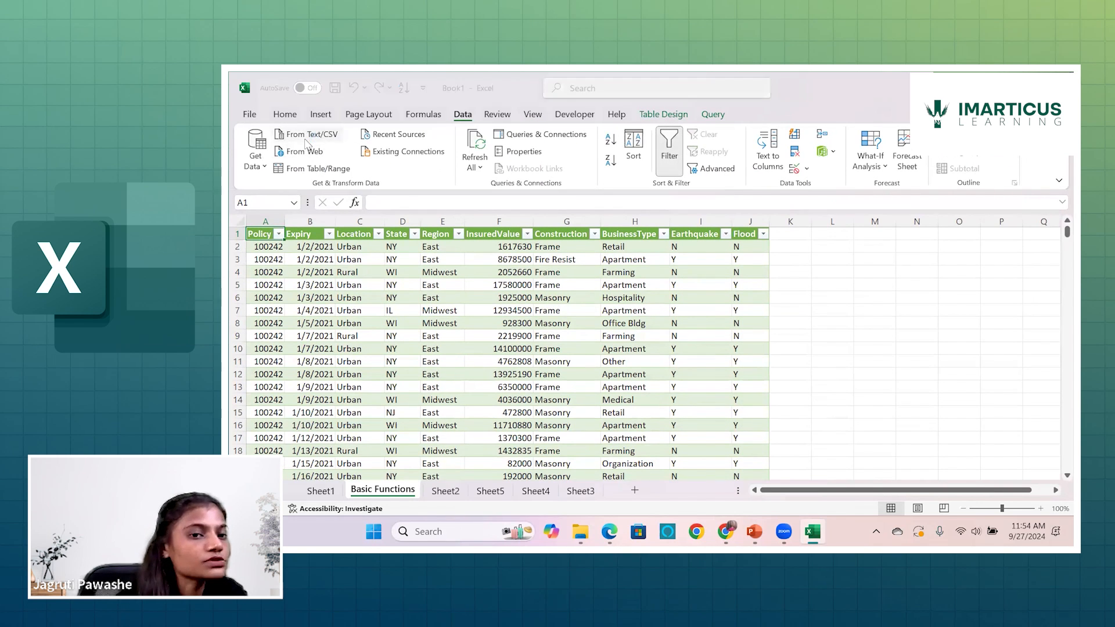
pyautogui.click(382, 234)
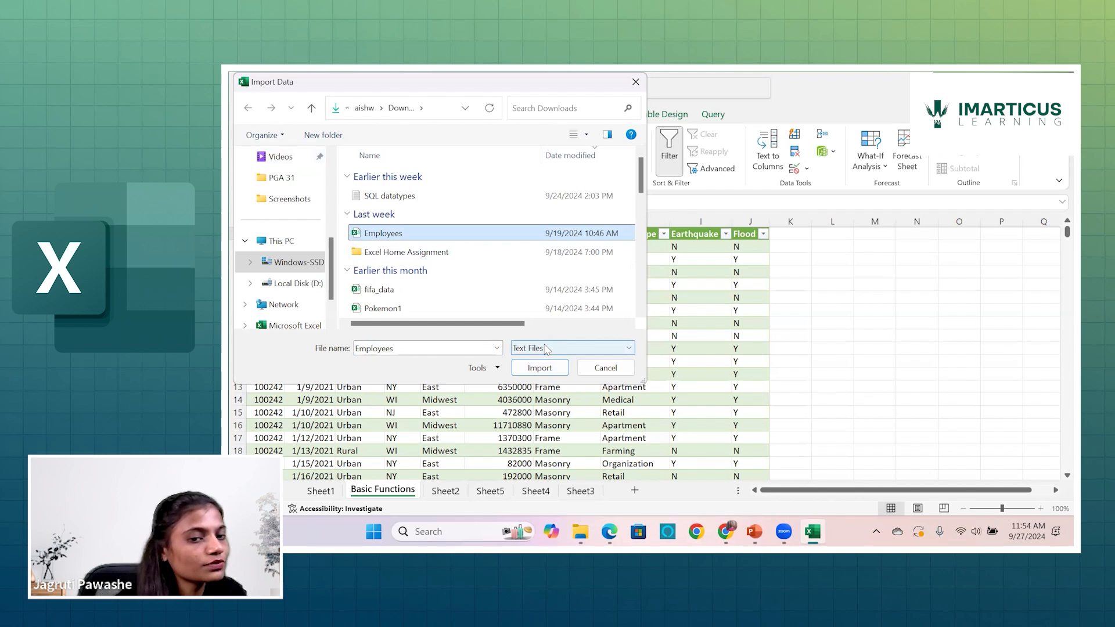
pyautogui.click(545, 375)
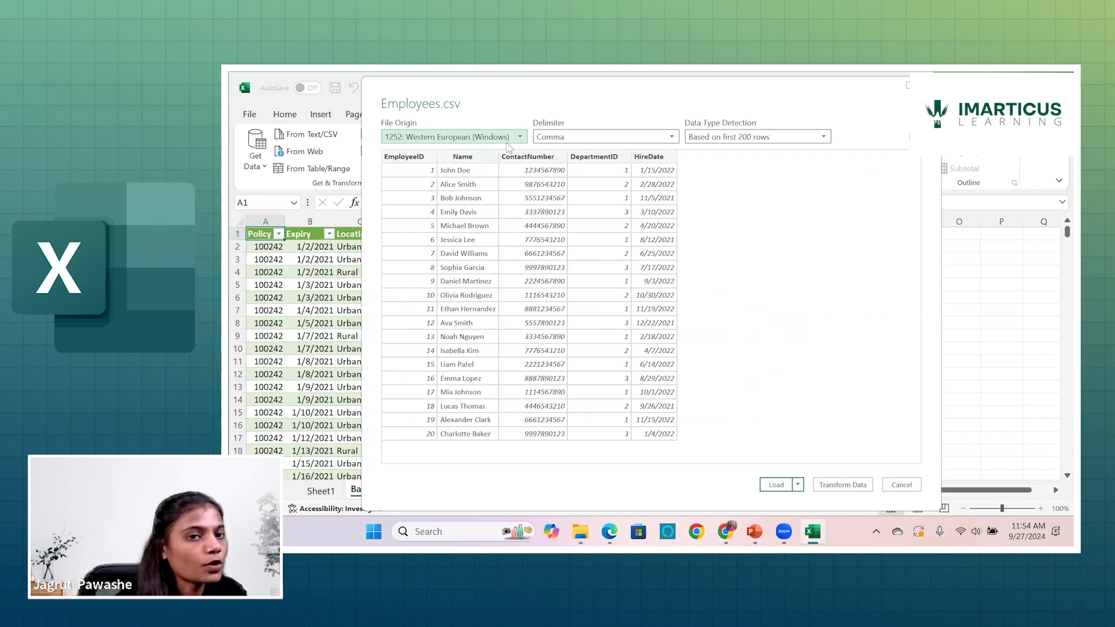
# Keep Comma as the delimiter for Employees.csv and load the data into the workbook.
pyautogui.click(605, 139)
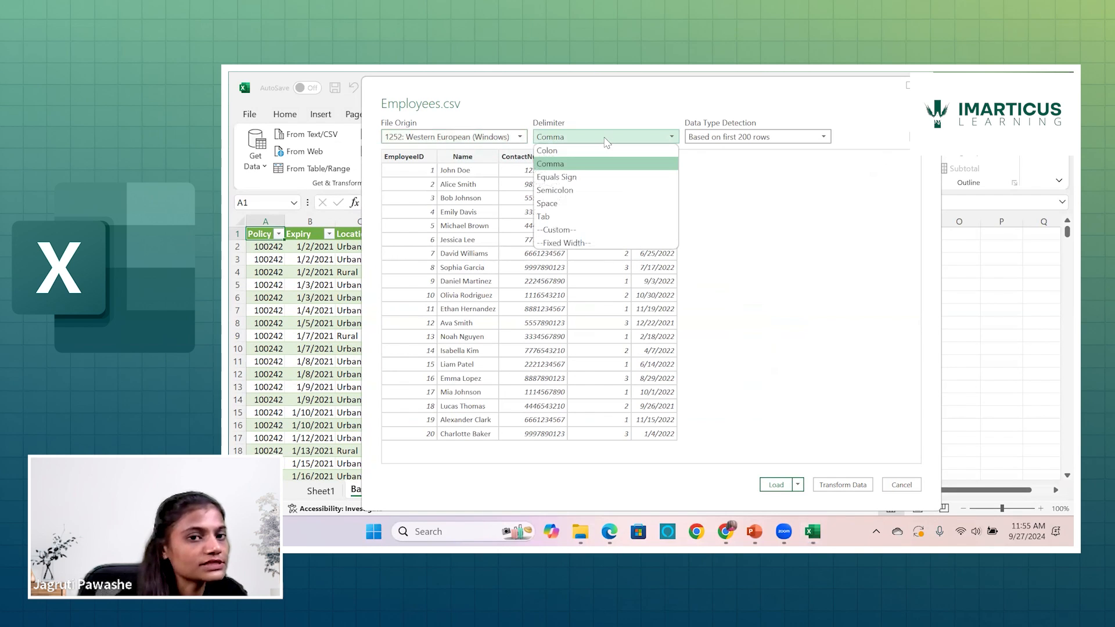
pyautogui.click(585, 169)
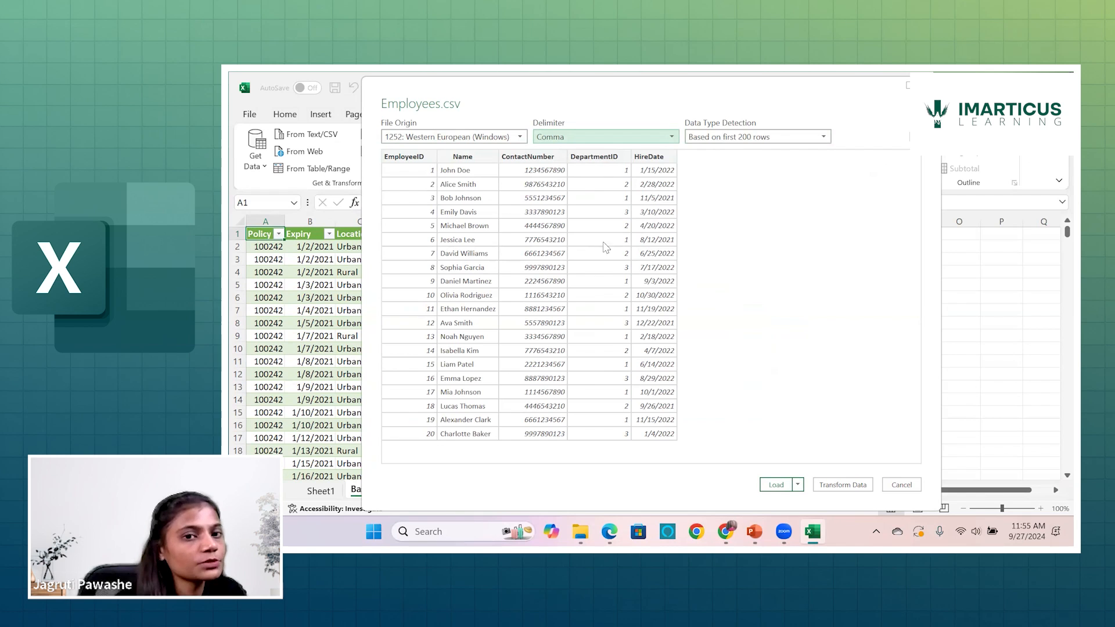
pyautogui.click(788, 489)
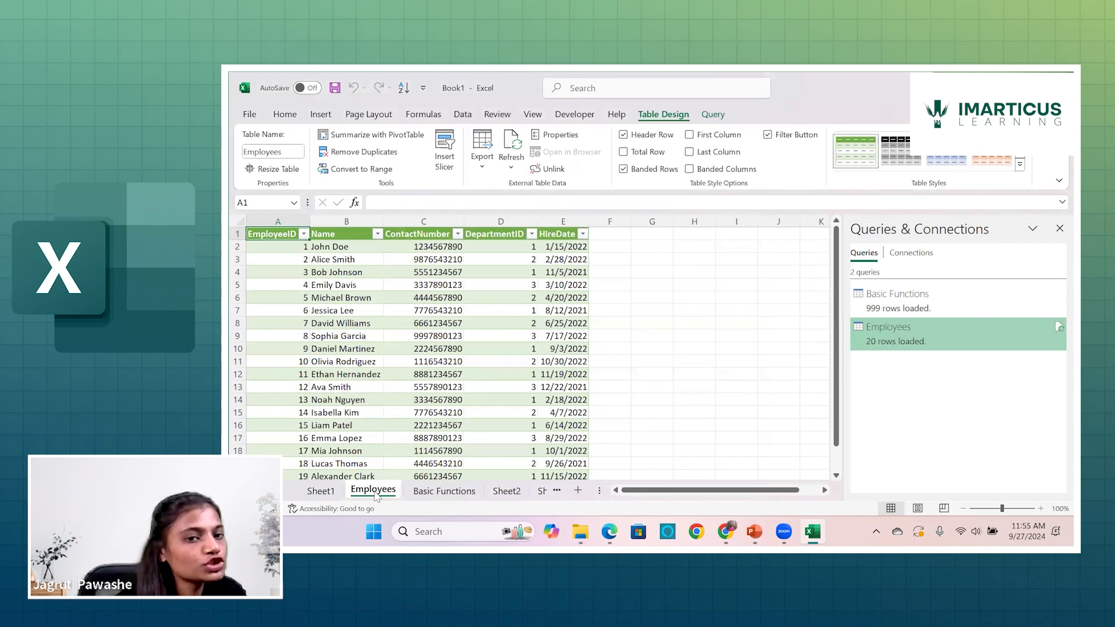
# View the loaded table on the Basic Functions sheet, and return to the Employees sheet with the data import commands displayed.
pyautogui.click(438, 492)
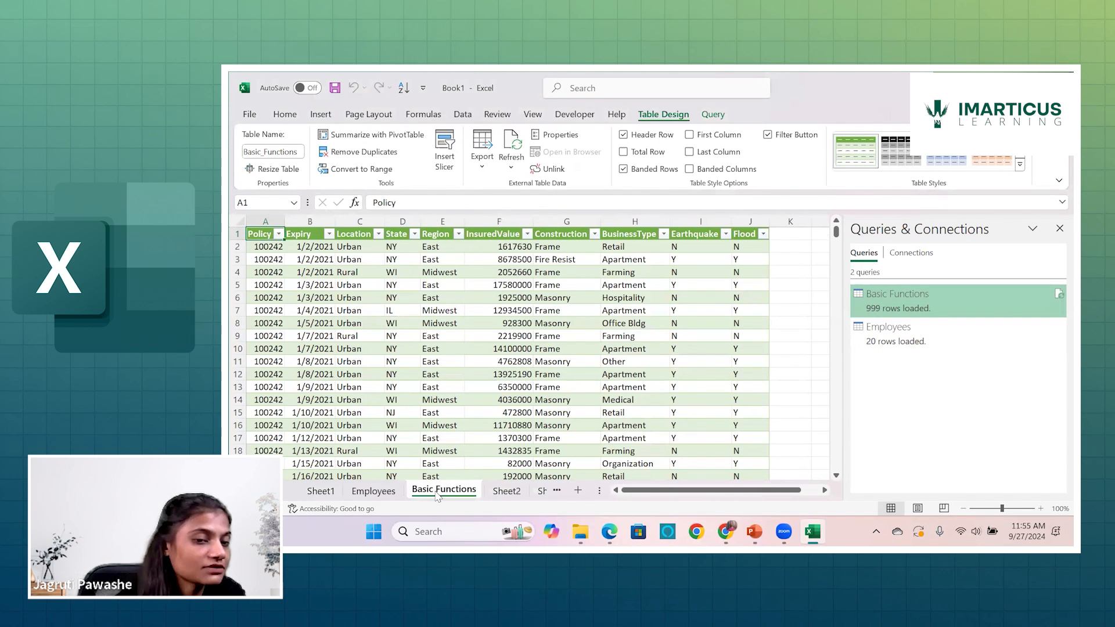
pyautogui.click(373, 493)
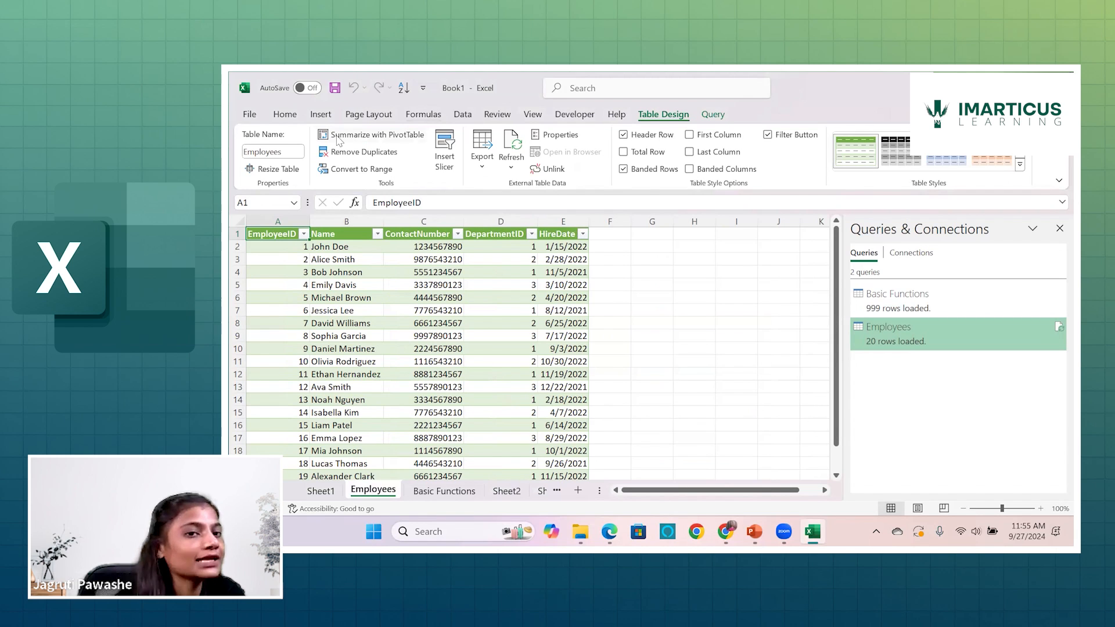
pyautogui.click(463, 114)
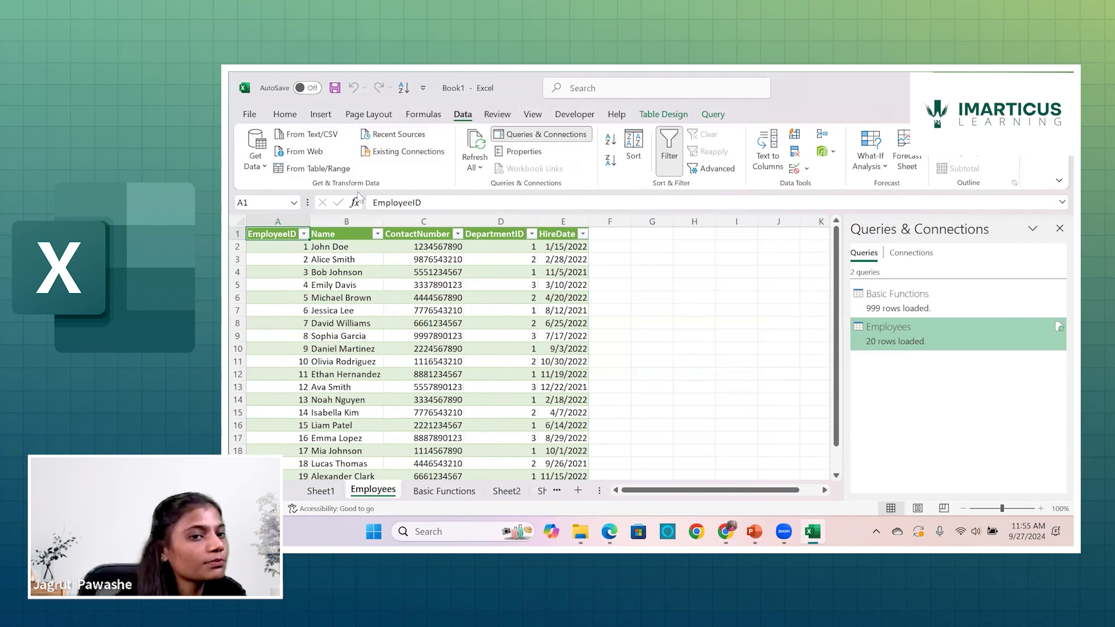